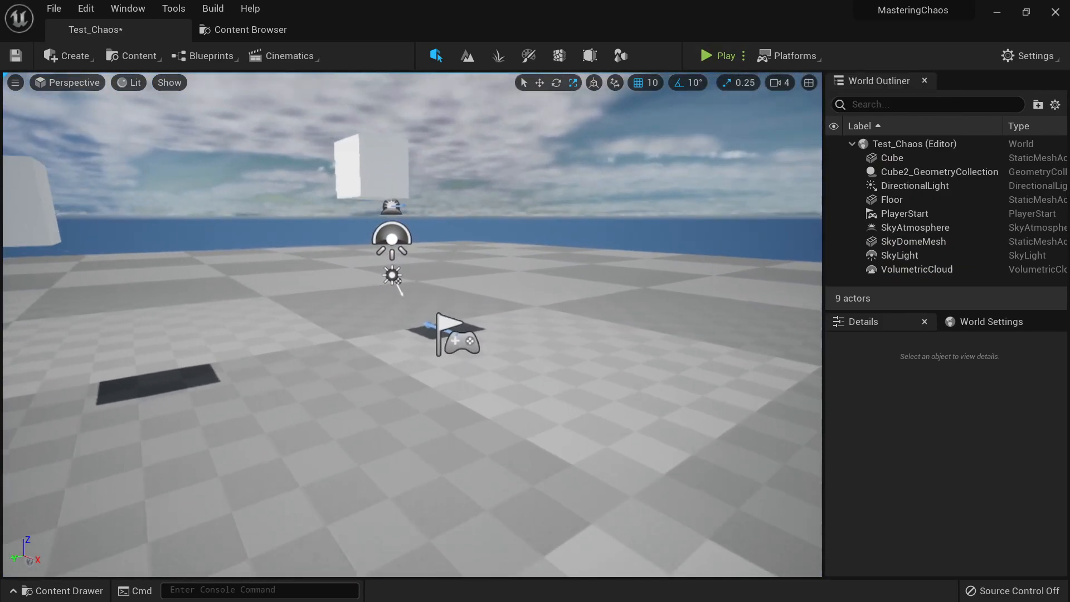
- Simulate the level to test how the fractured cube breaks on the floor, and save the level once the simulation is stopped
{"action": "left_click", "coordinate": [744, 56]}
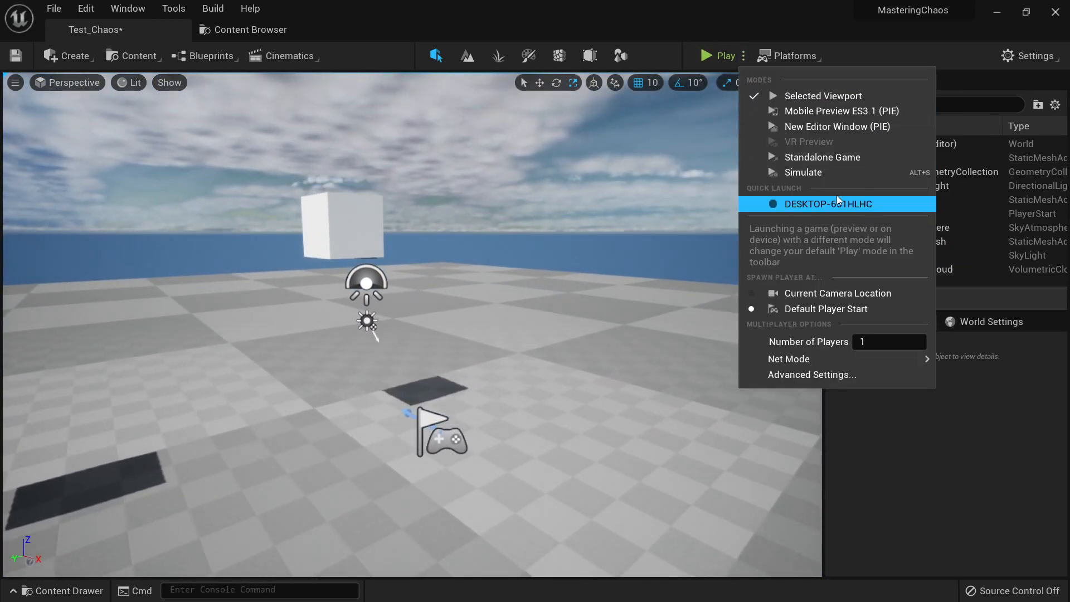
{"action": "left_click", "coordinate": [823, 173]}
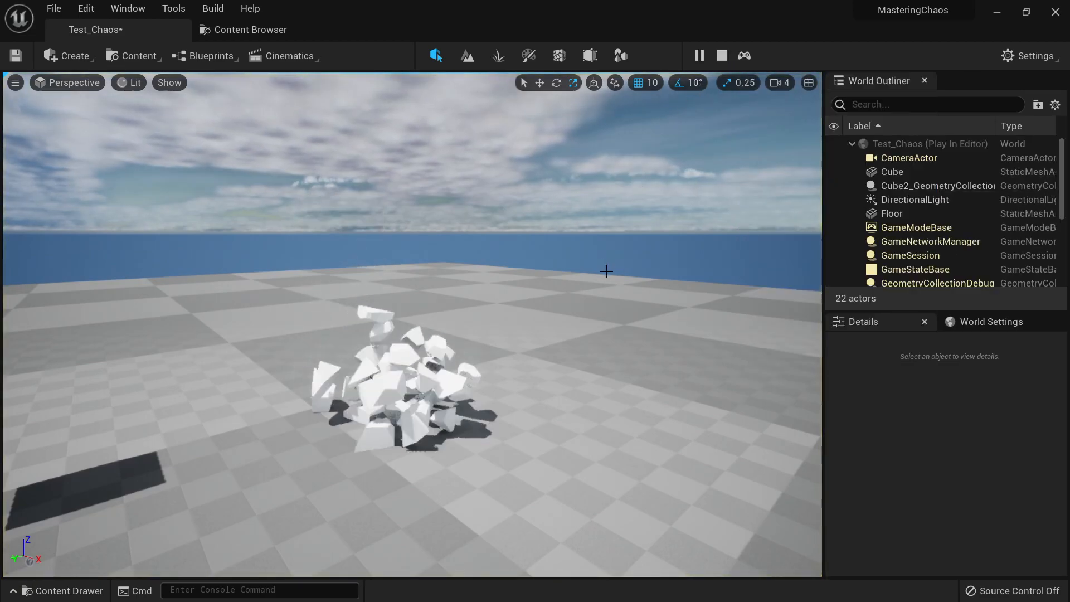
{"action": "right_click_drag", "start_coordinate": [521, 376], "coordinate": [513, 327]}
{"action": "key", "text": "Escape"}
{"action": "key", "text": "ctrl+s"}
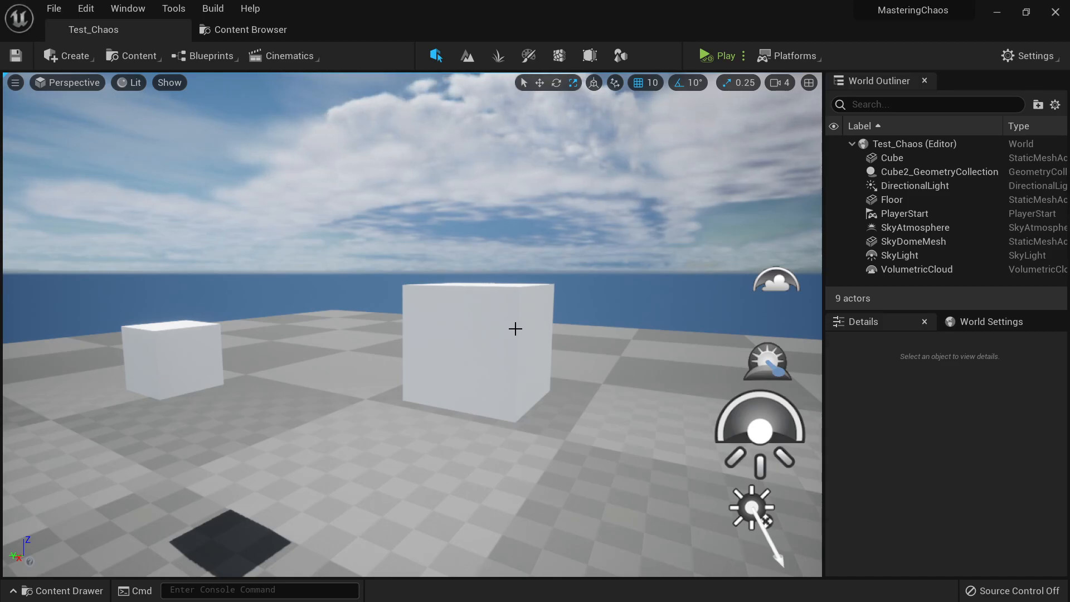
- Locate the rest collection asset of Cube2_GeometryCollection in the Content Browser and save it
{"action": "left_click", "coordinate": [515, 329]}
{"action": "scroll", "coordinate": [755, 408], "scroll_direction": "down", "scroll_amount": 3}
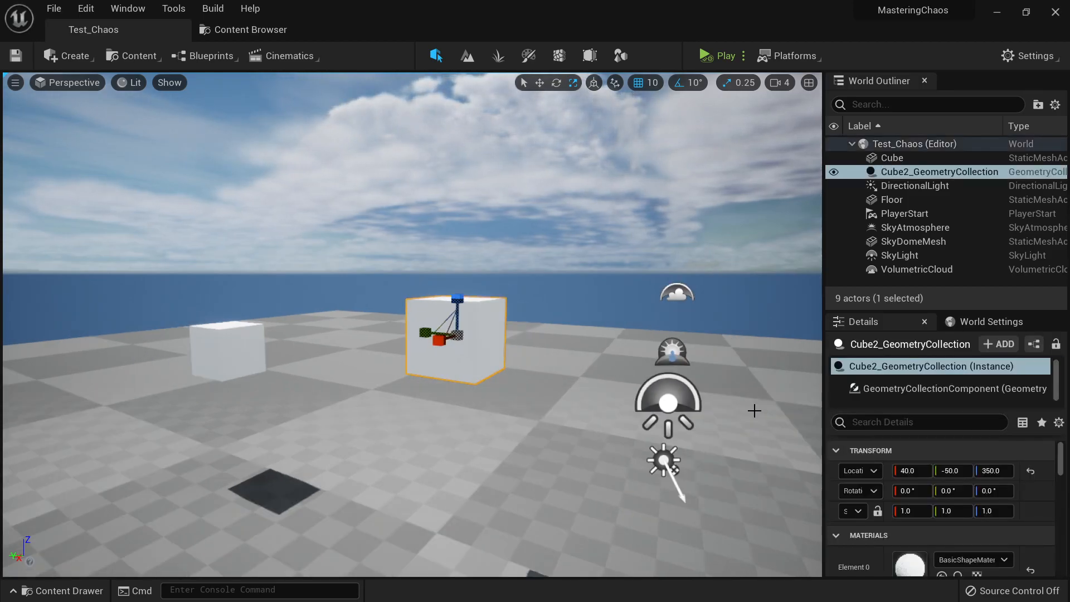
{"action": "scroll", "coordinate": [920, 490], "scroll_direction": "down", "scroll_amount": 8}
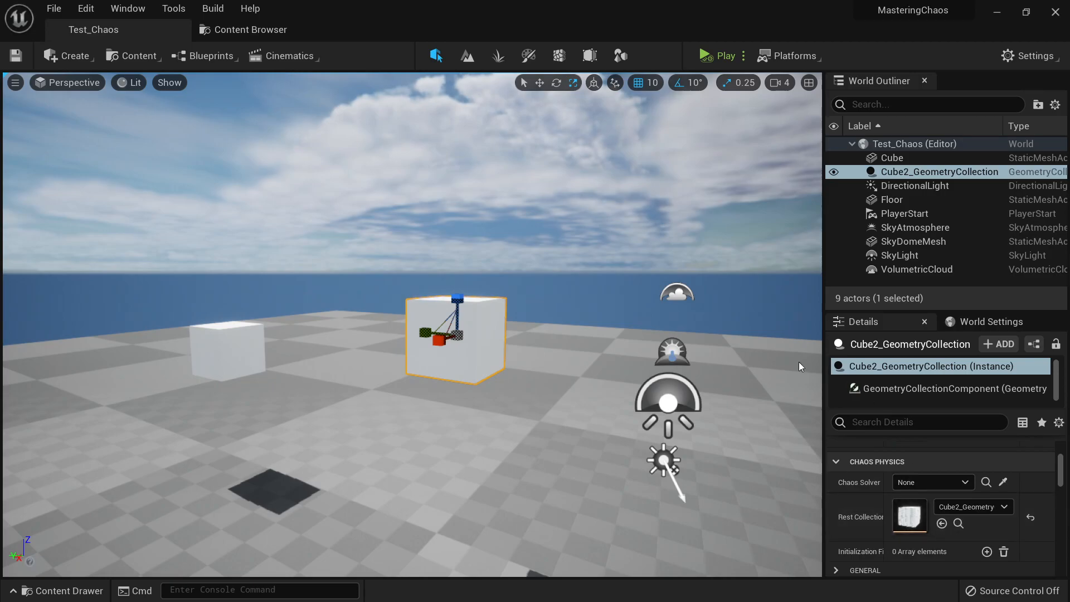
{"action": "left_click_drag", "start_coordinate": [685, 204], "coordinate": [679, 162]}
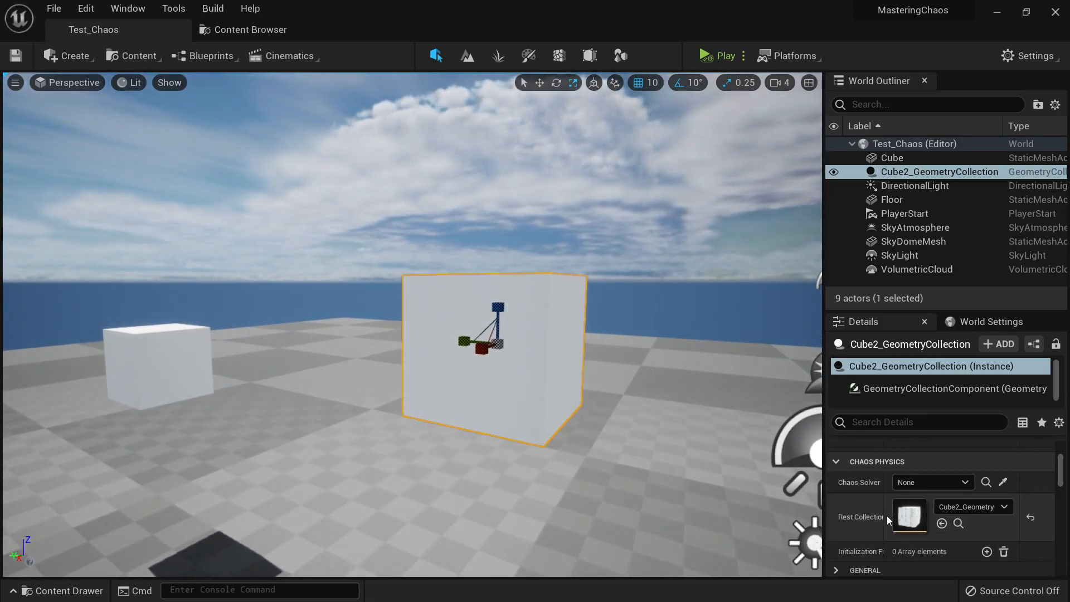
{"action": "left_click", "coordinate": [958, 523]}
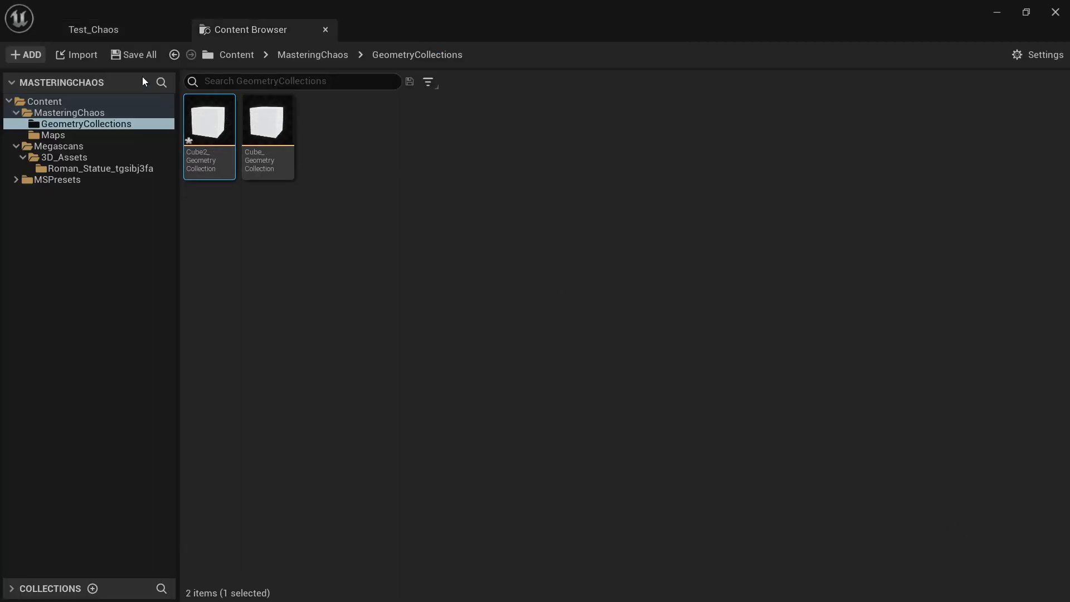
{"action": "key", "text": "ctrl+s"}
{"action": "left_click", "coordinate": [614, 457]}
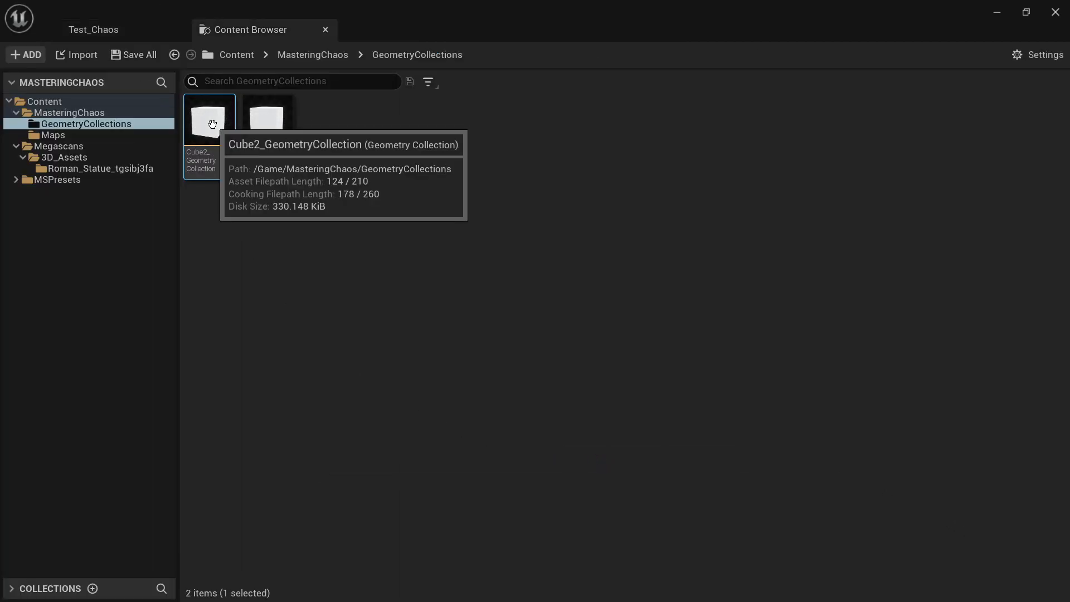
- Open the Cube2_GeometryCollection asset in its own editor
{"action": "left_click", "coordinate": [94, 29]}
{"action": "double_click", "coordinate": [906, 512]}
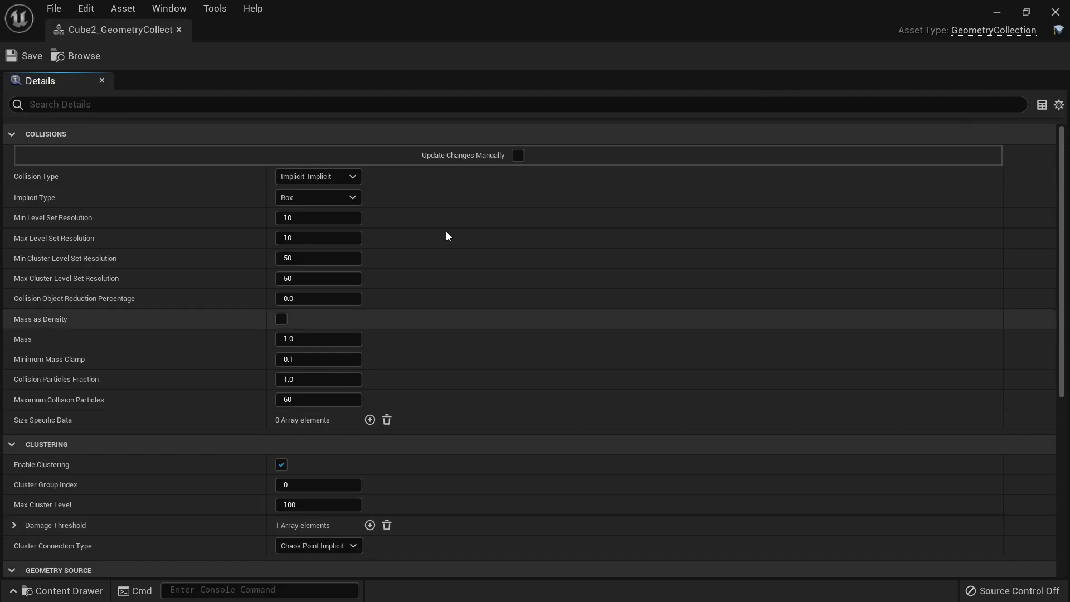
{"action": "left_click", "coordinate": [179, 30]}
{"action": "left_click", "coordinate": [244, 33]}
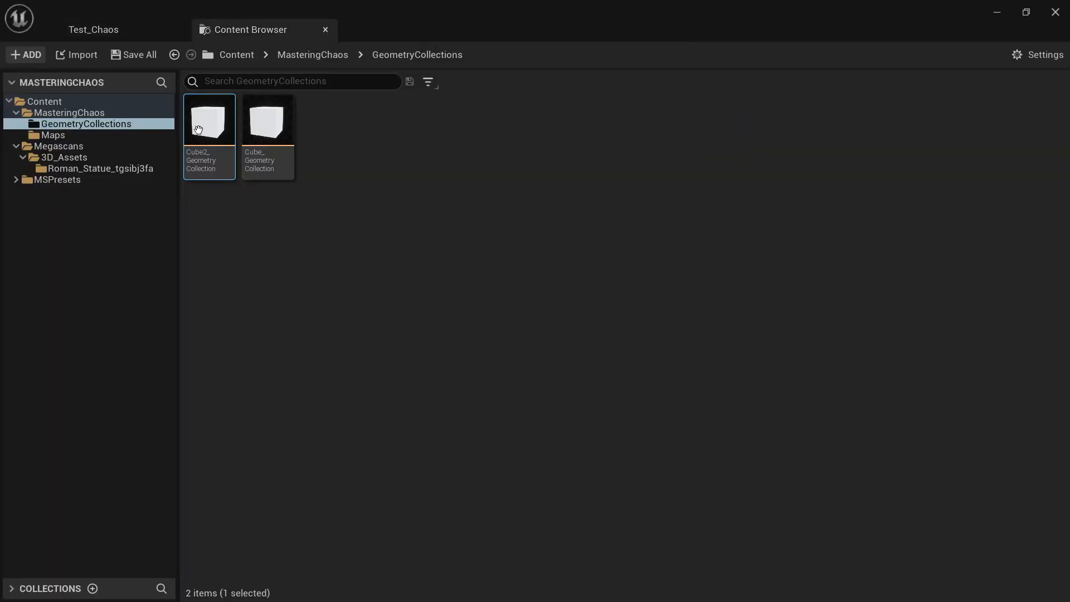
{"action": "double_click", "coordinate": [200, 133]}
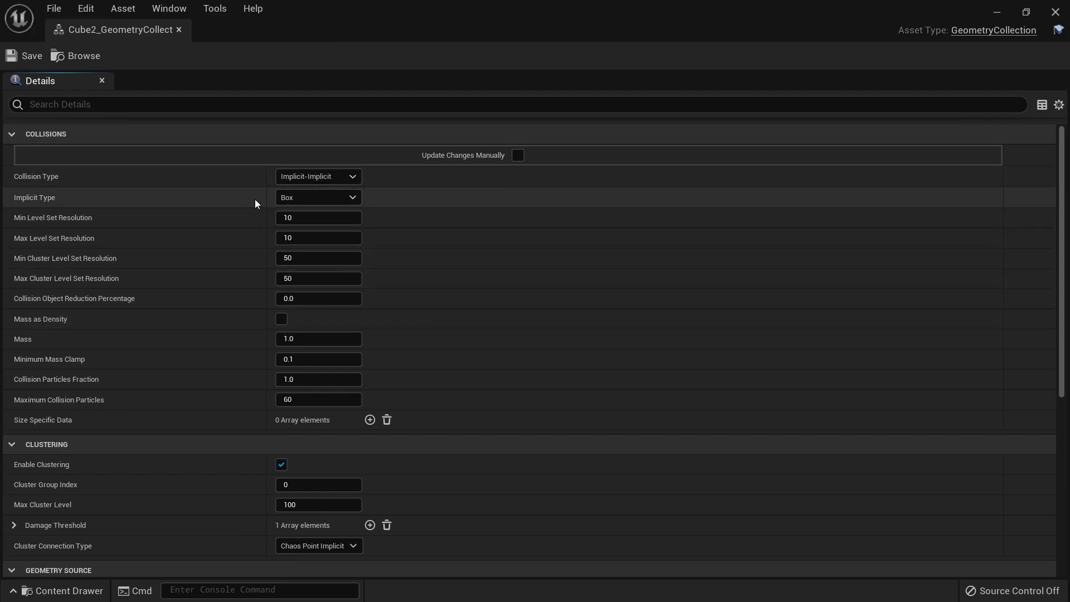
- Set the implicit collision type of the geometry collection asset to Level Set and save the asset
{"action": "left_click", "coordinate": [321, 177]}
{"action": "left_click", "coordinate": [321, 176]}
{"action": "left_click", "coordinate": [313, 198]}
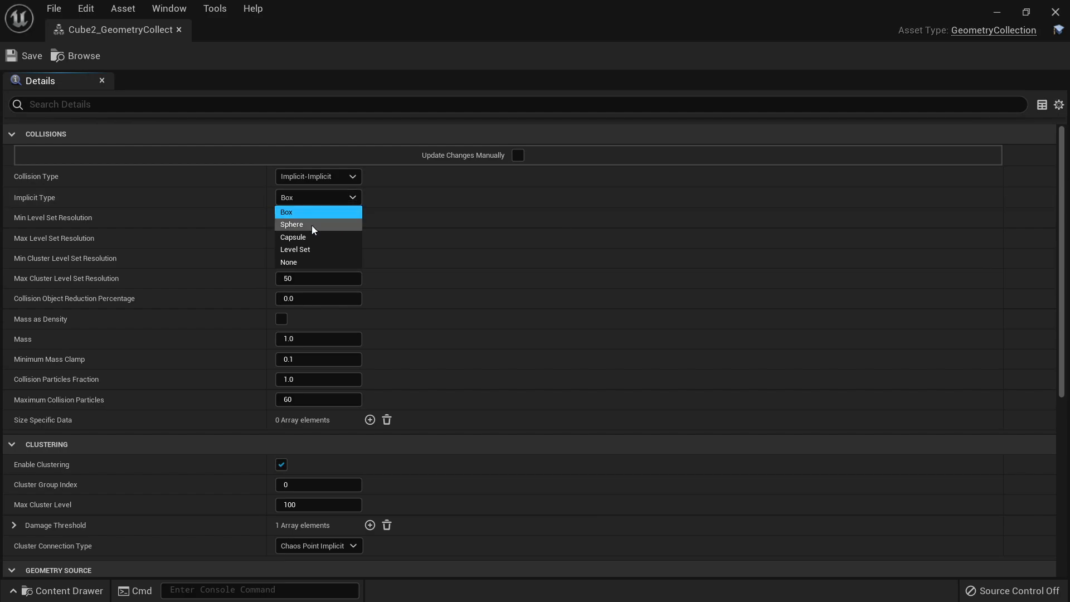
{"action": "left_click", "coordinate": [310, 249]}
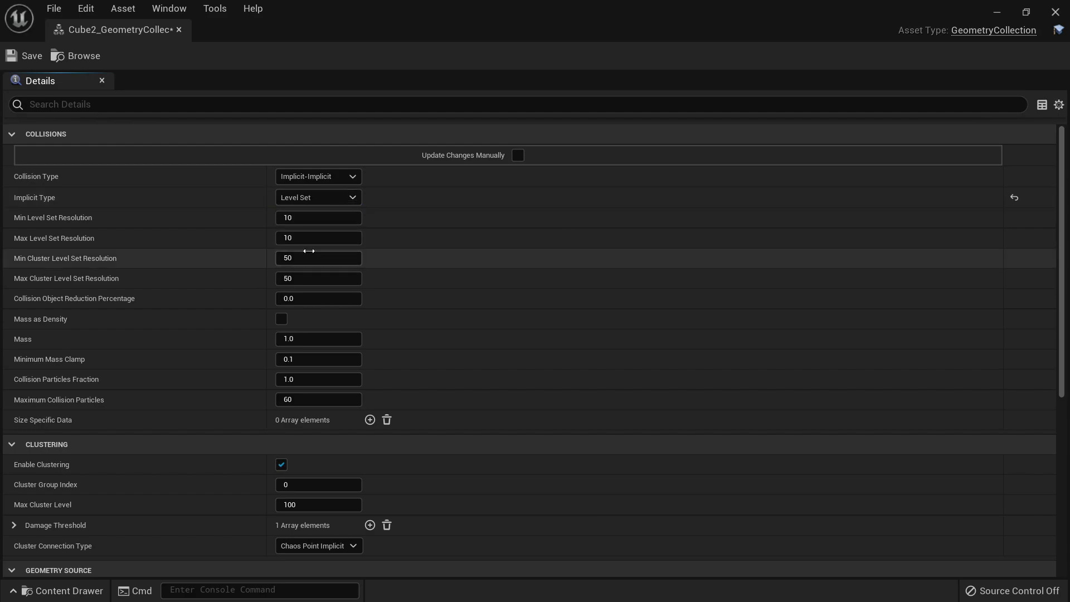
{"action": "left_click", "coordinate": [10, 60]}
- Dock the asset editor beside the Content Browser and return to a clear view of the cube in the Test_Chaos level
{"action": "left_click_drag", "start_coordinate": [112, 35], "coordinate": [440, 39]}
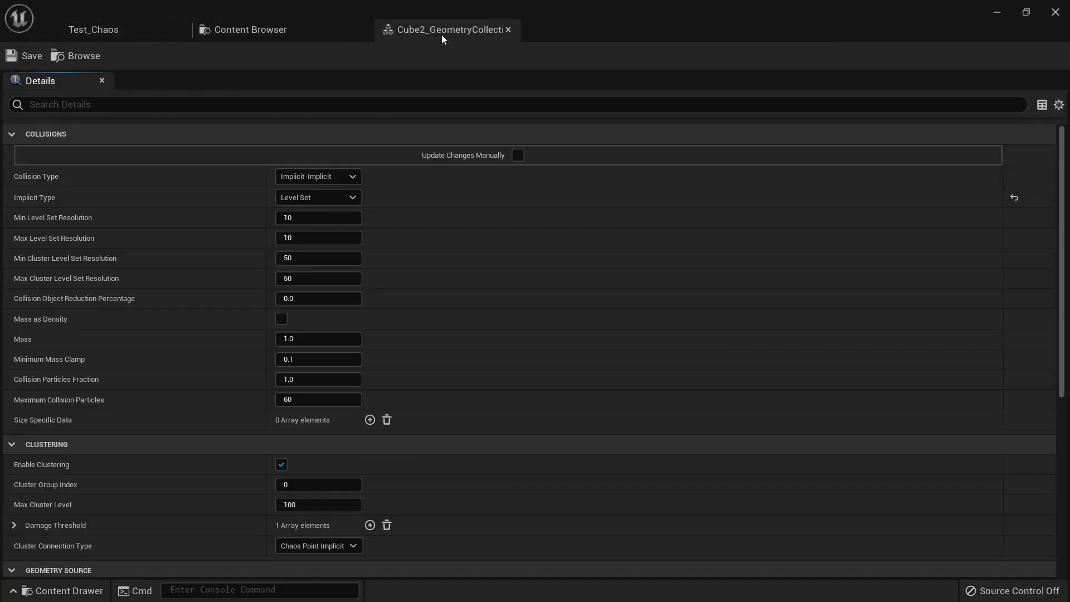
{"action": "left_click", "coordinate": [95, 29]}
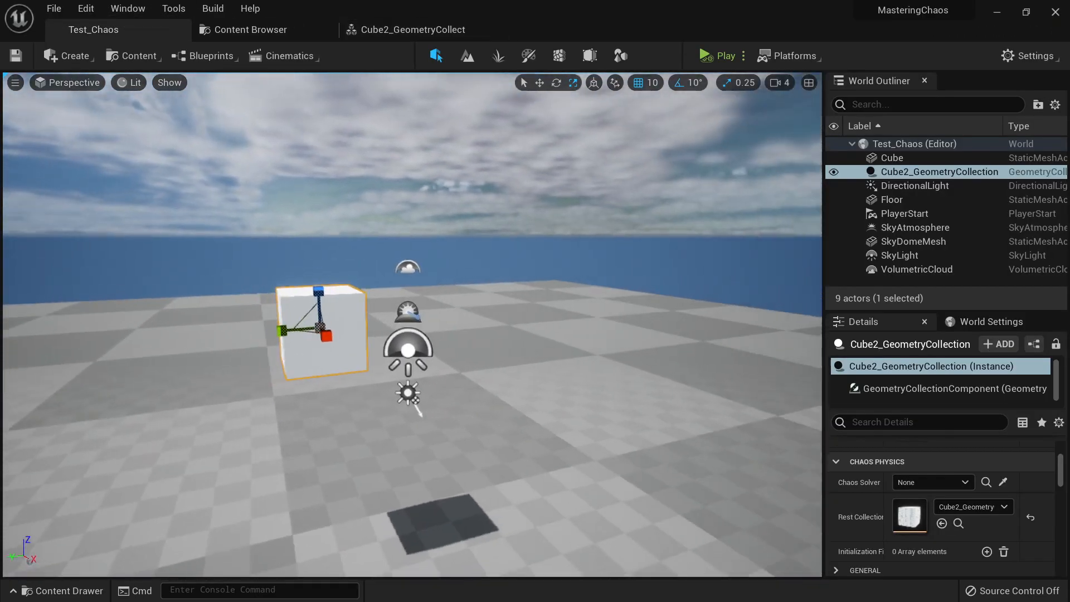
{"action": "right_click_drag", "start_coordinate": [480, 337], "coordinate": [459, 313]}
{"action": "key", "text": "w"}
{"action": "left_click", "coordinate": [678, 134]}
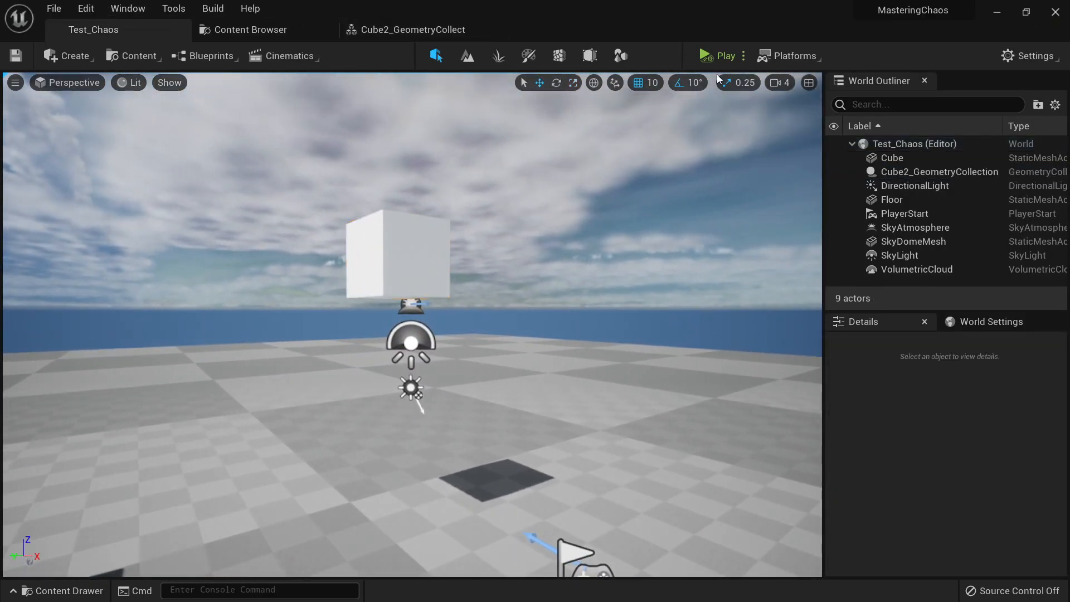
- Simulate the level and examine the collapsed cube pieces up close from several sides before stopping the simulation
{"action": "left_click", "coordinate": [721, 55]}
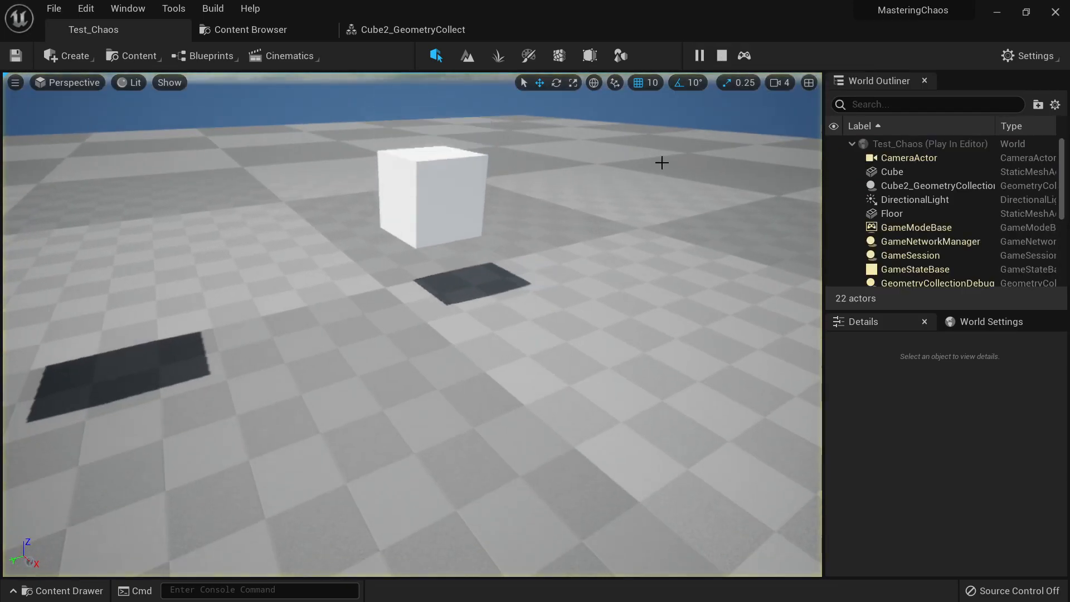
{"action": "key", "text": "w"}
{"action": "mouse_move", "coordinate": [626, 230]}
{"action": "right_mouse_down"}
{"action": "mouse_move", "coordinate": [647, 203]}
{"action": "mouse_move", "coordinate": [595, 217]}
{"action": "mouse_move", "coordinate": [615, 251]}
{"action": "mouse_move", "coordinate": [727, 193]}
{"action": "mouse_move", "coordinate": [641, 209]}
{"action": "mouse_move", "coordinate": [642, 218]}
{"action": "right_mouse_up"}
{"action": "key", "text": "d"}
{"action": "key", "text": "a"}
{"action": "key", "text": "q"}
{"action": "key", "text": "e"}
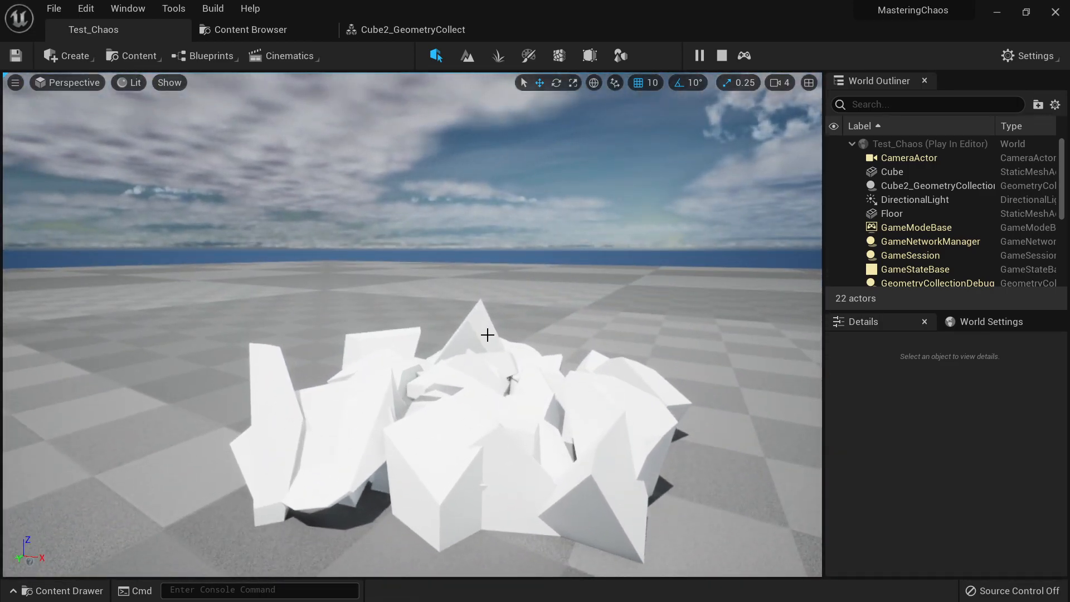
{"action": "key", "text": "Escape"}
- Review the implicit type options of the Cube2_GeometryCollection asset, keeping Level Set
{"action": "left_click", "coordinate": [402, 29]}
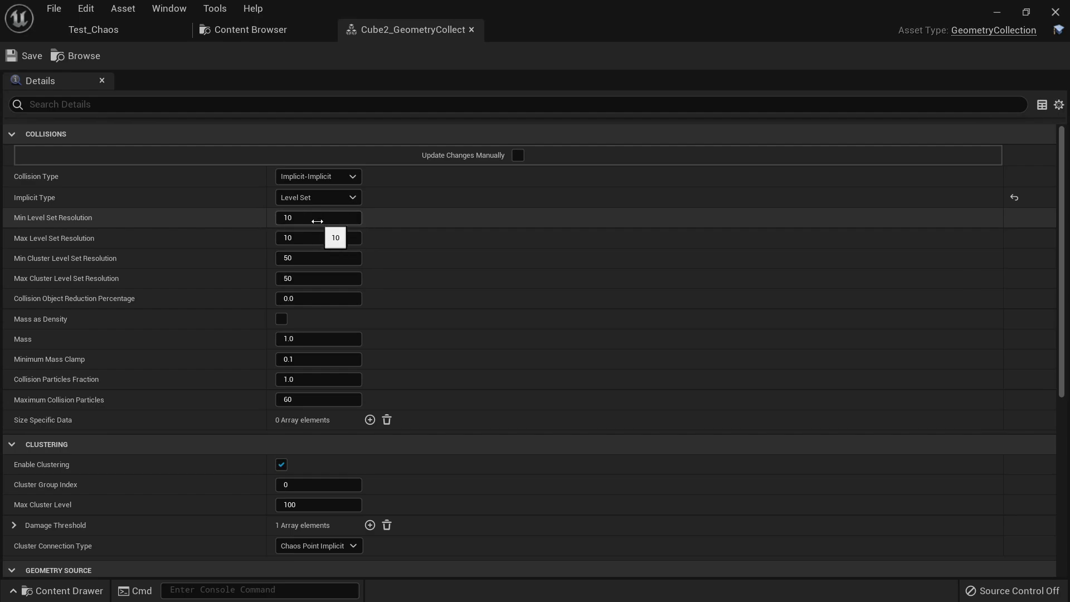
{"action": "left_click", "coordinate": [156, 34]}
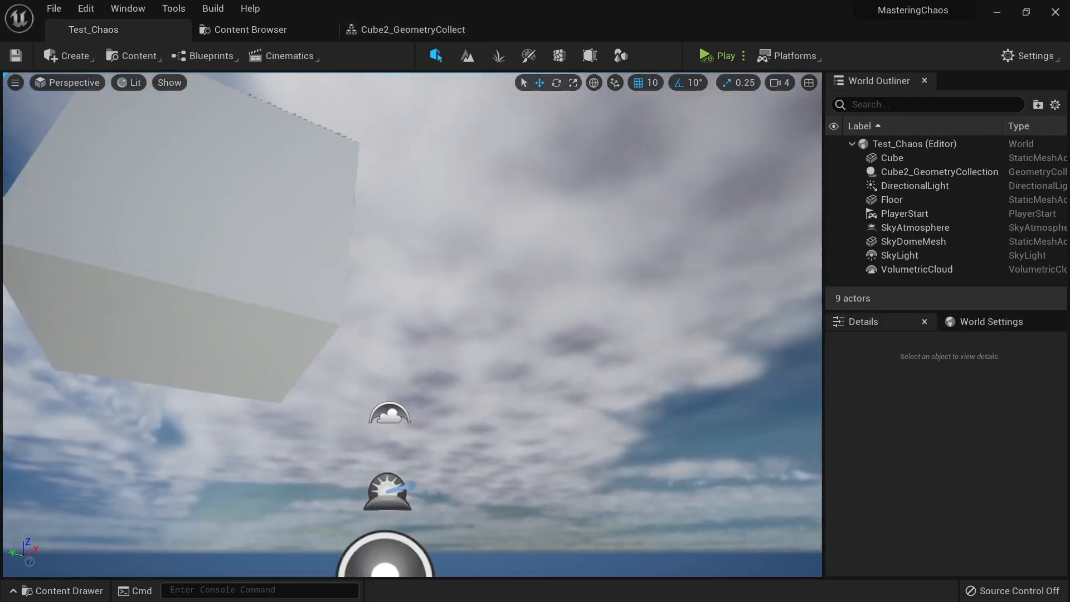
{"action": "left_click", "coordinate": [406, 31]}
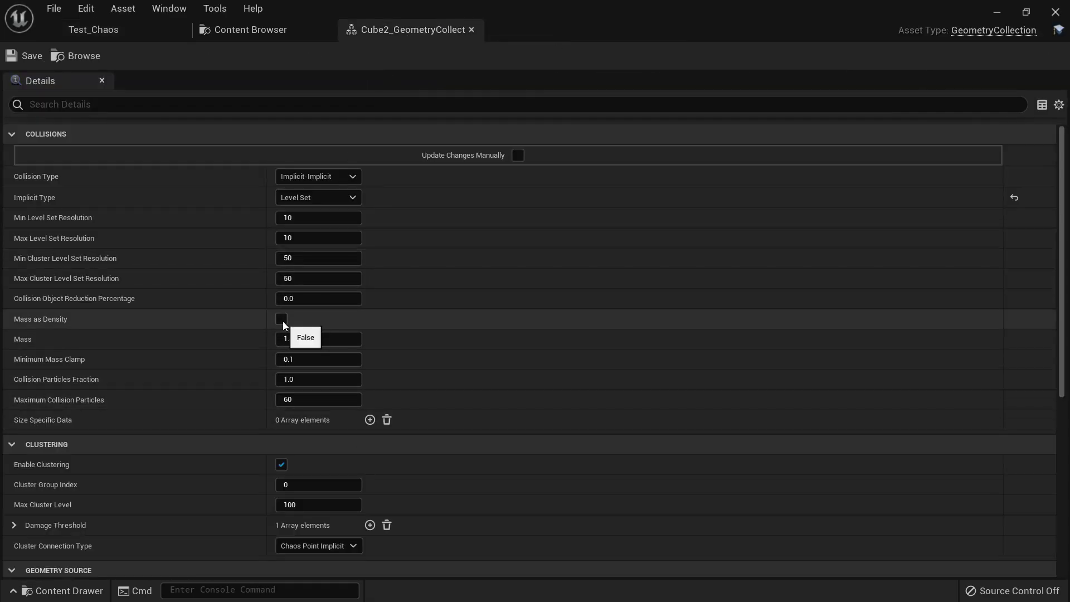
{"action": "left_click", "coordinate": [333, 200]}
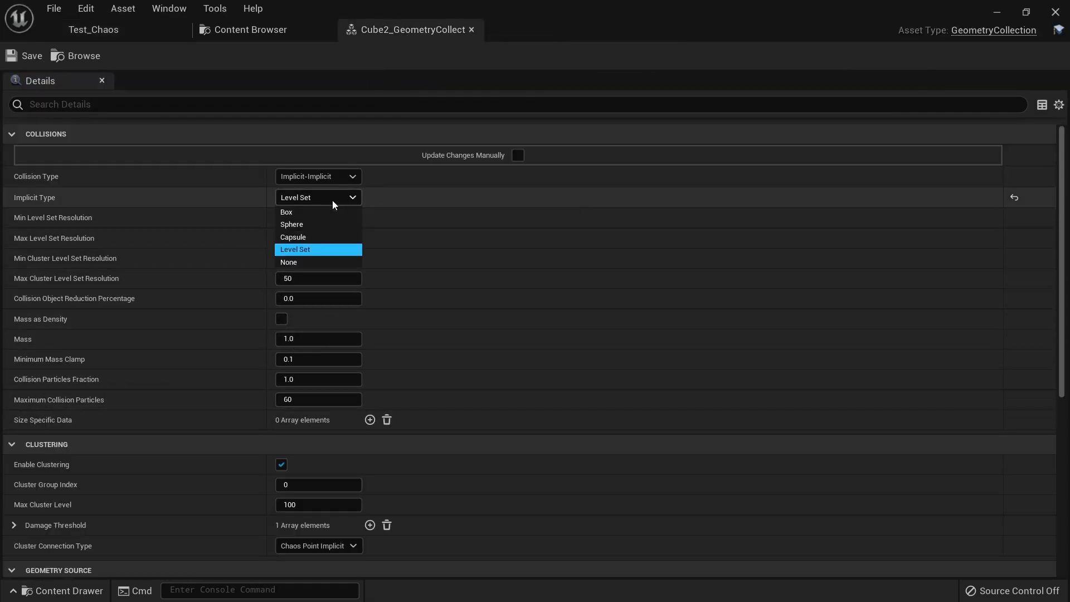
{"action": "left_click", "coordinate": [296, 250]}
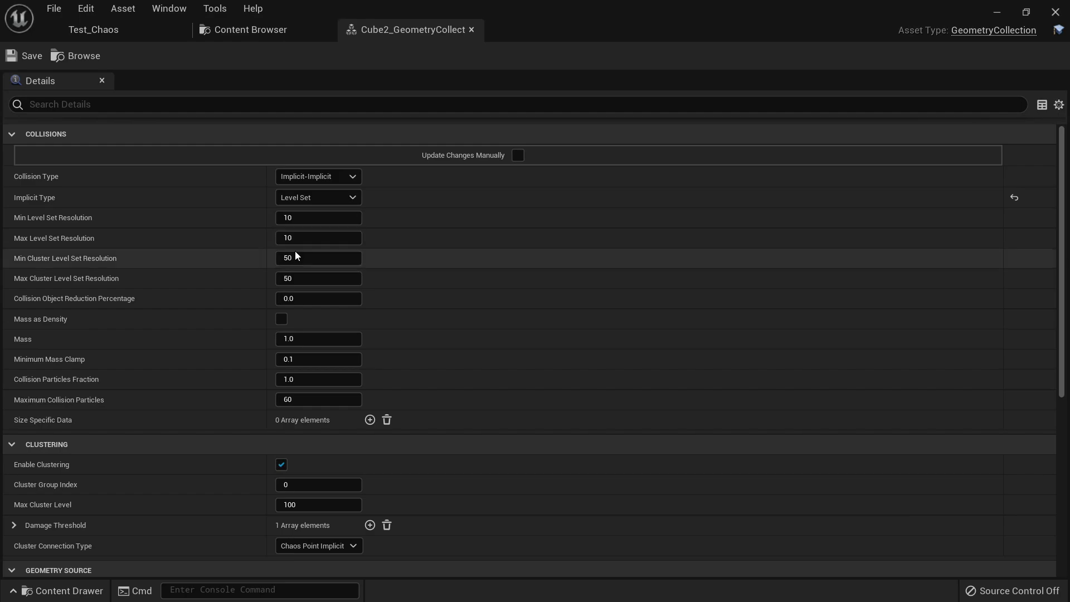
- Expand the damage threshold in the asset's clustering settings, and close the asset editor to return to the level
{"action": "scroll", "coordinate": [334, 195], "scroll_direction": "down", "scroll_amount": 5}
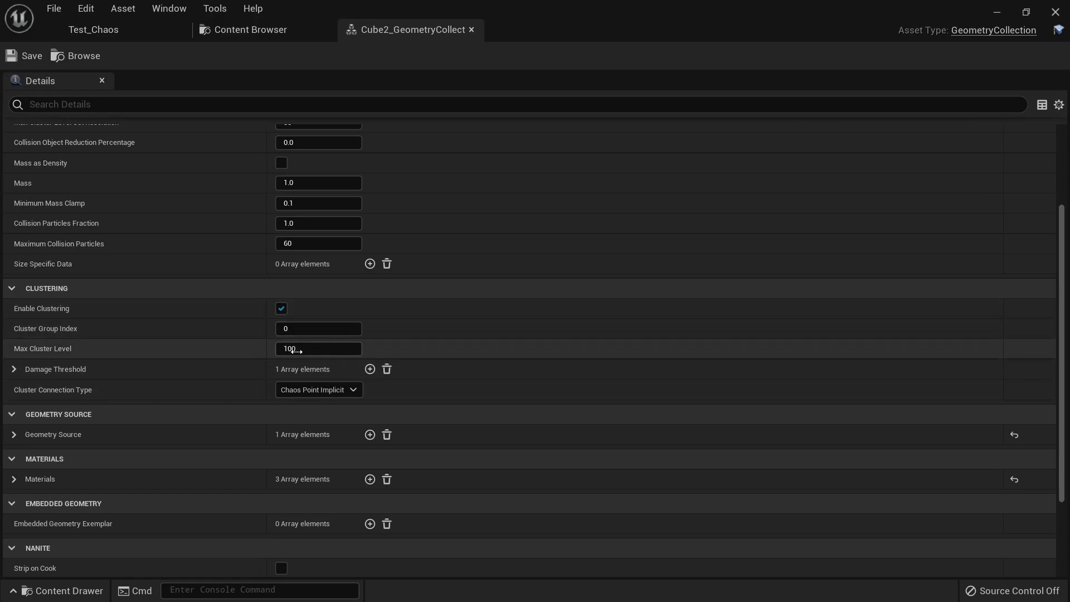
{"action": "left_click", "coordinate": [13, 368]}
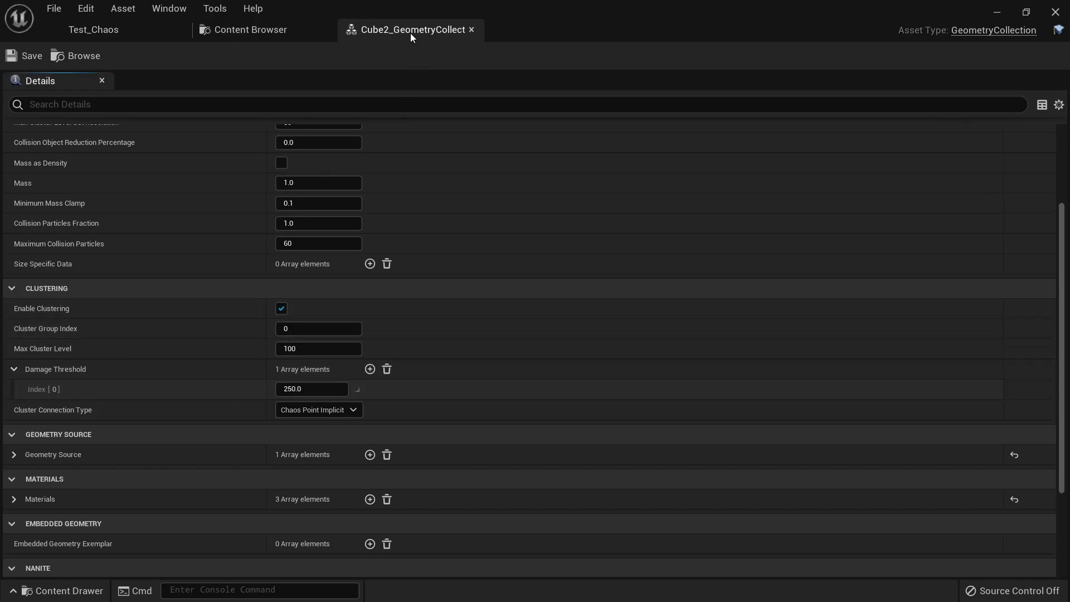
{"action": "middle_click", "coordinate": [419, 30]}
{"action": "left_click", "coordinate": [129, 35]}
- Run the simulation again to watch the cube fall and hit the floor, and stop it
{"action": "right_click_drag", "start_coordinate": [346, 240], "coordinate": [390, 245]}
{"action": "key", "text": "s"}
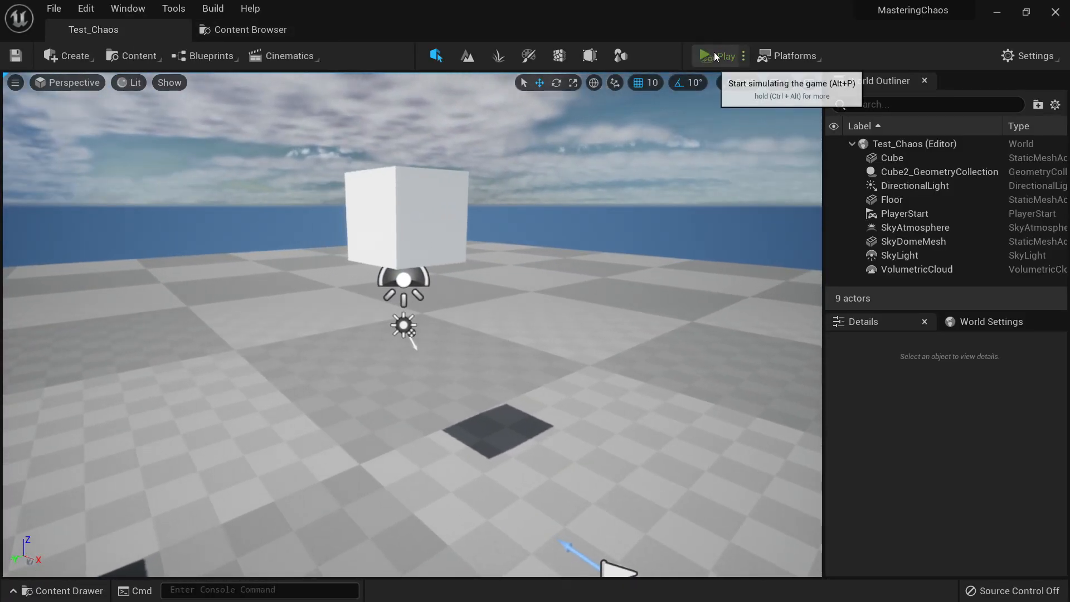
{"action": "left_click", "coordinate": [718, 55]}
{"action": "key", "text": "d"}
{"action": "right_click_drag", "start_coordinate": [602, 347], "coordinate": [451, 324]}
{"action": "key", "text": "Escape"}
- Select Cube2_GeometryCollection in the level and enlarge the area showing its details
{"action": "right_click_drag", "start_coordinate": [533, 373], "coordinate": [491, 291]}
{"action": "left_click", "coordinate": [475, 296]}
{"action": "key", "text": "w"}
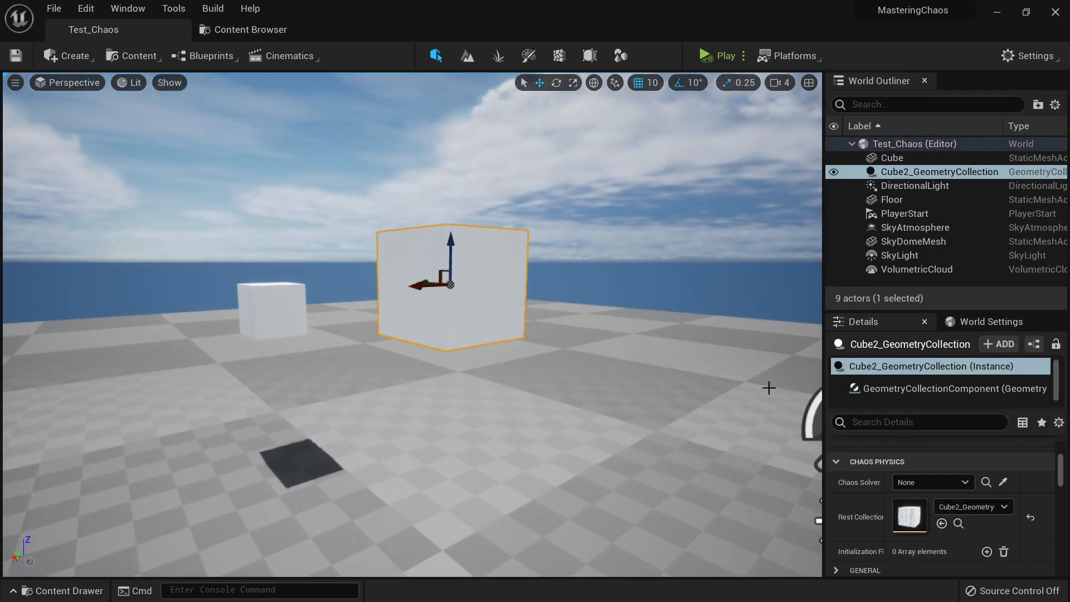
{"action": "left_click_drag", "start_coordinate": [824, 288], "coordinate": [681, 288]}
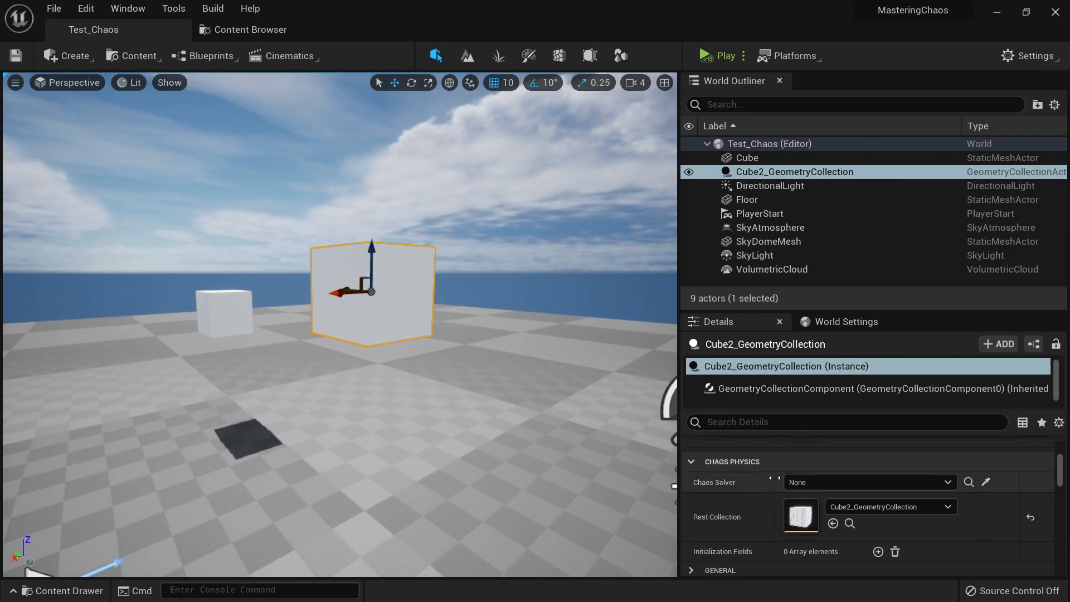
{"action": "scroll", "coordinate": [755, 511], "scroll_direction": "down", "scroll_amount": 2}
{"action": "left_click_drag", "start_coordinate": [824, 313], "coordinate": [808, 188]}
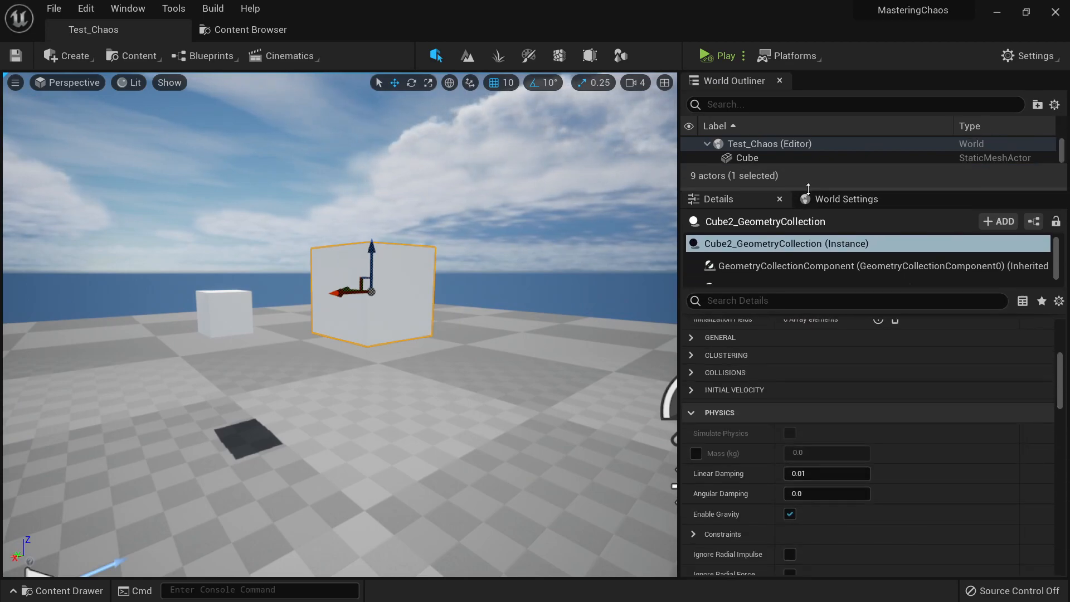
- Expand the General and Clustering physics settings of the selected geometry collection, including its damage threshold
{"action": "scroll", "coordinate": [765, 396], "scroll_direction": "down", "scroll_amount": 3}
{"action": "scroll", "coordinate": [752, 392], "scroll_direction": "up", "scroll_amount": 4}
{"action": "left_click", "coordinate": [690, 406]}
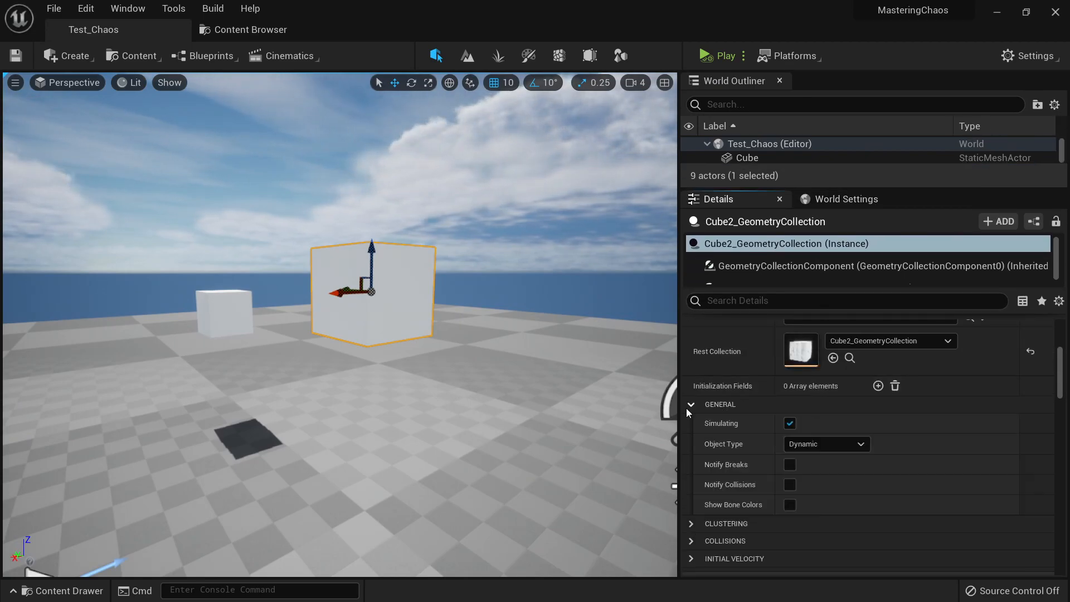
{"action": "scroll", "coordinate": [717, 399], "scroll_direction": "down", "scroll_amount": 1}
{"action": "left_click", "coordinate": [691, 457]}
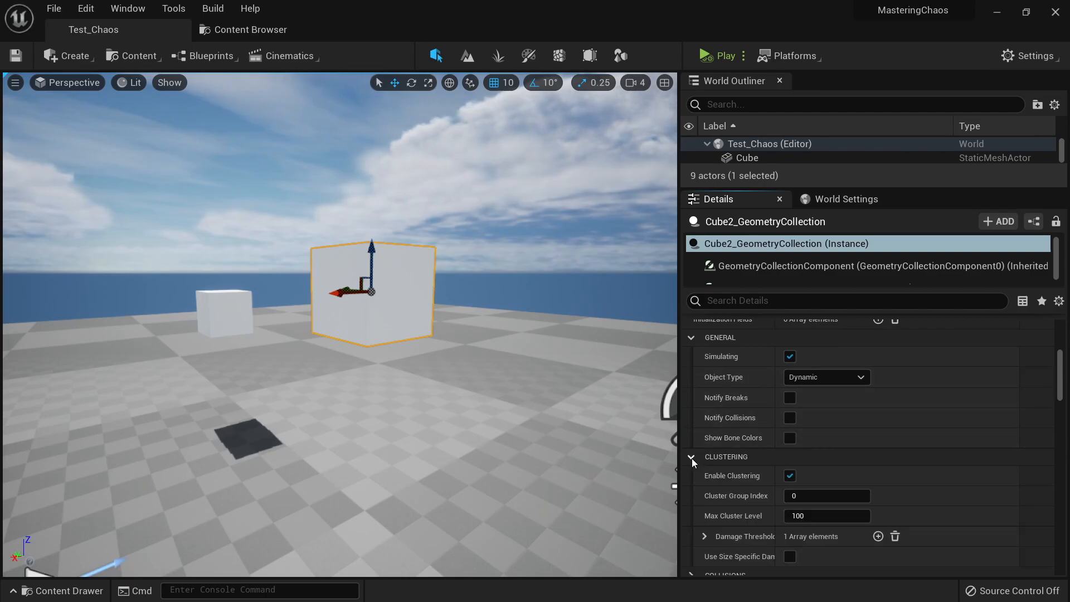
{"action": "scroll", "coordinate": [708, 457], "scroll_direction": "down", "scroll_amount": 1}
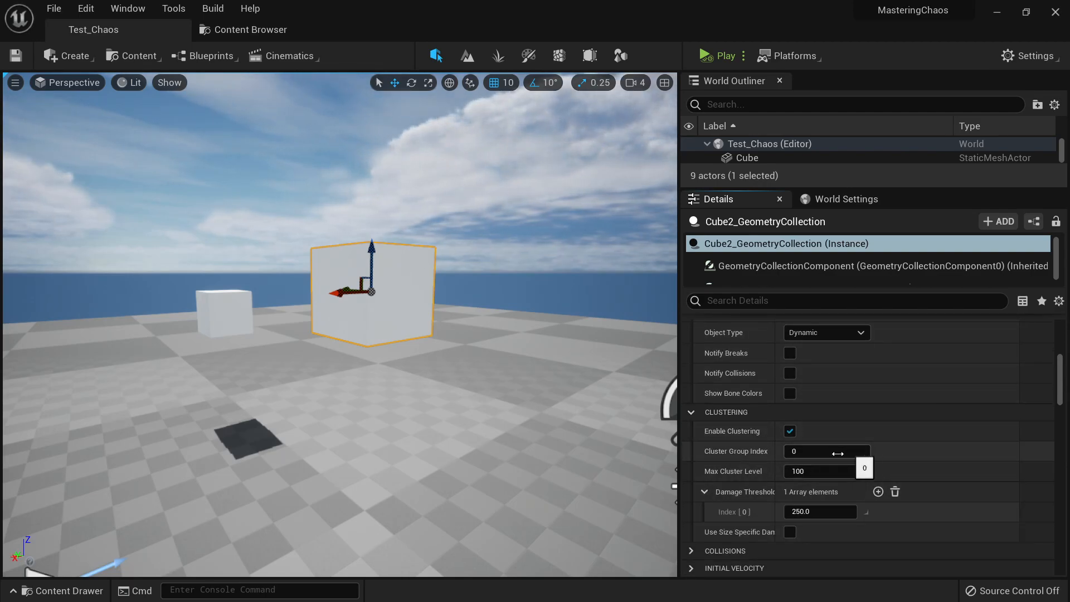
{"action": "mouse_move", "coordinate": [602, 356]}
{"action": "right_mouse_down"}
{"action": "mouse_move", "coordinate": [569, 323]}
{"action": "mouse_move", "coordinate": [603, 356]}
{"action": "right_mouse_up"}
{"action": "key", "text": "w"}
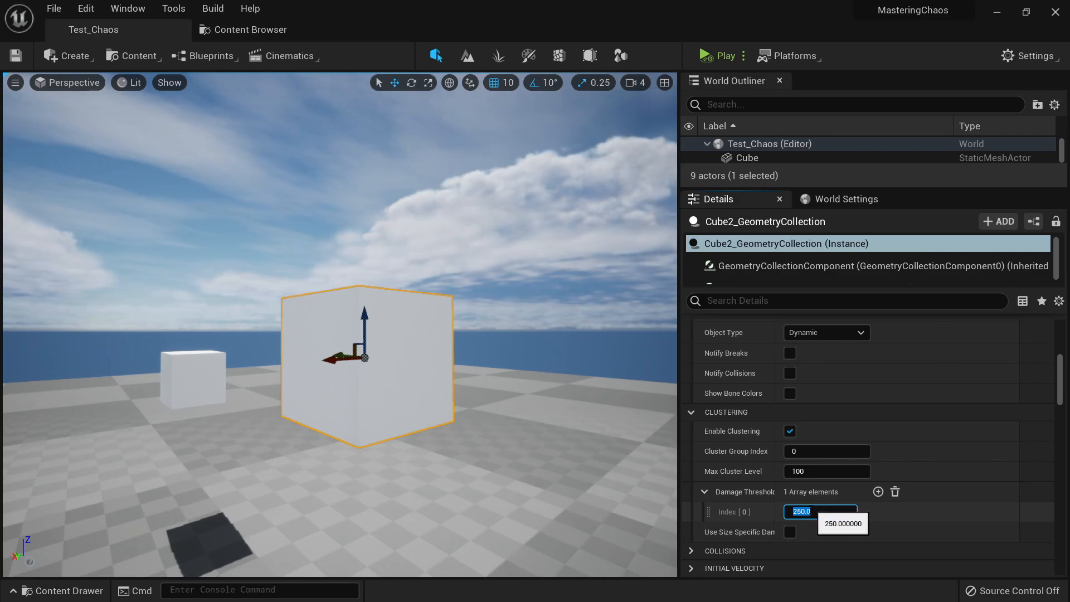
{"action": "mouse_move", "coordinate": [542, 388]}
{"action": "right_mouse_down"}
{"action": "mouse_move", "coordinate": [677, 386]}
{"action": "mouse_move", "coordinate": [542, 388]}
{"action": "right_mouse_up"}
{"action": "key", "text": "w"}
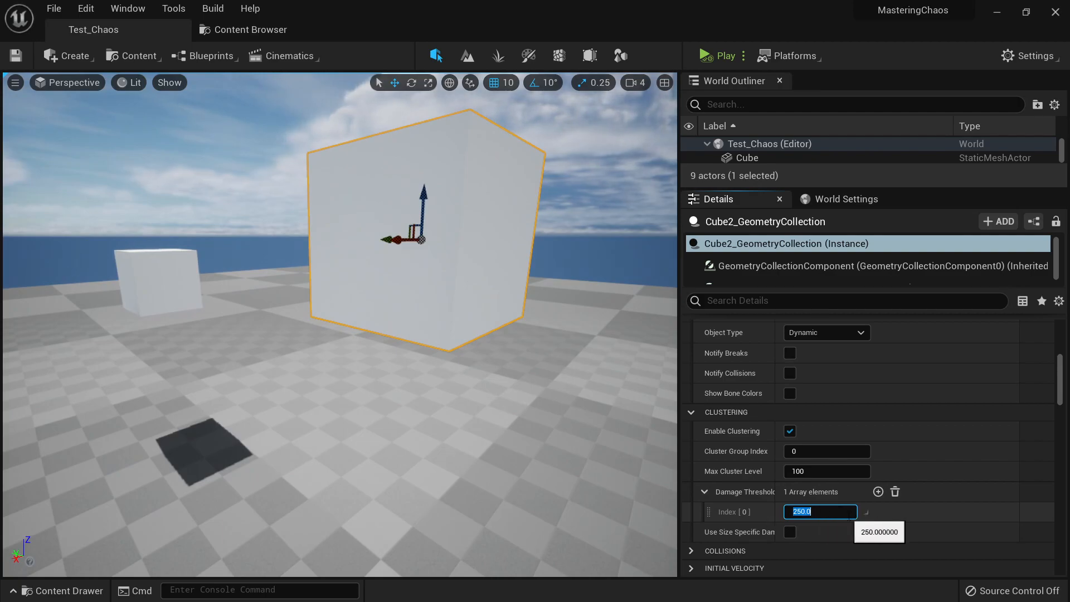
{"action": "key", "text": "s"}
{"action": "right_click_drag", "start_coordinate": [594, 363], "coordinate": [538, 345]}
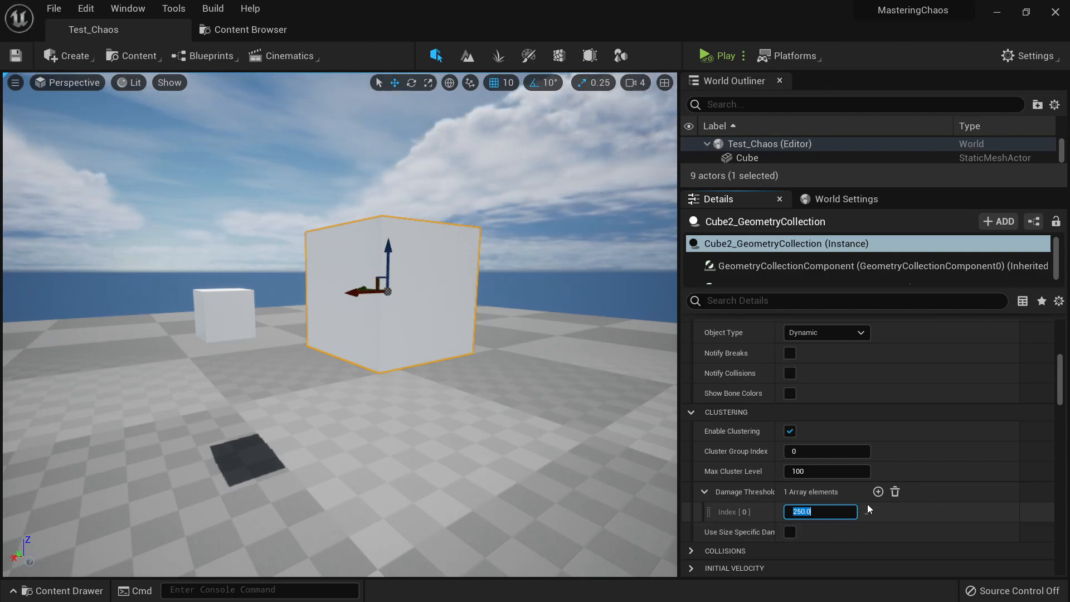
- Run the simulation to watch the cube hit the floor with its existing damage threshold, and stop it
{"action": "key", "text": "s"}
{"action": "right_click_drag", "start_coordinate": [529, 369], "coordinate": [557, 359]}
{"action": "key", "text": "q"}
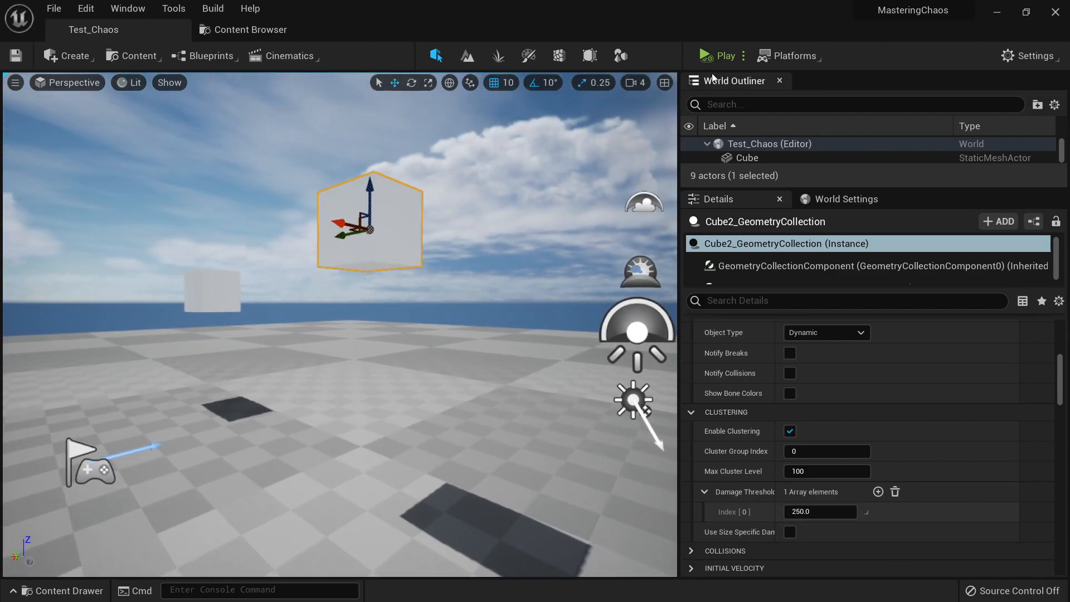
{"action": "left_click", "coordinate": [710, 60]}
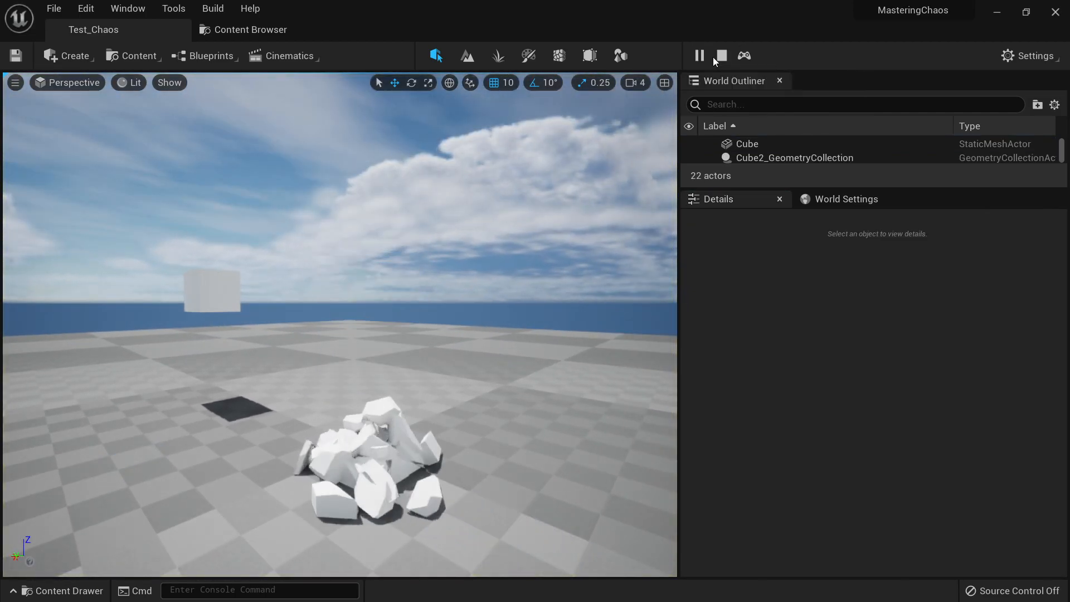
{"action": "left_click", "coordinate": [714, 56]}
- Select Cube2_GeometryCollection in the level and set its first damage threshold to 1000000
{"action": "left_click", "coordinate": [336, 207]}
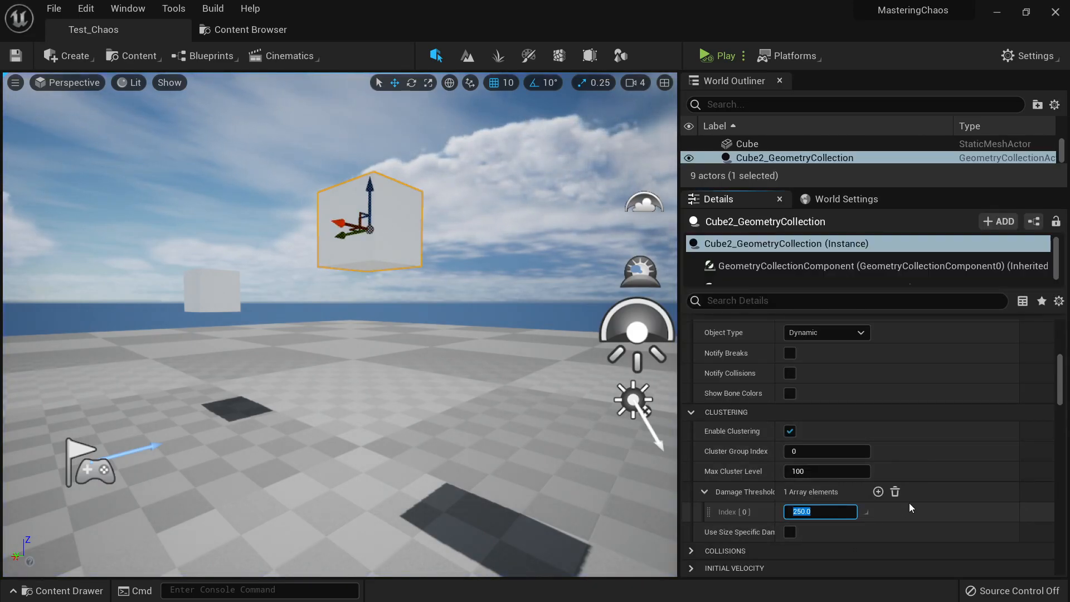
{"action": "type", "text": "1000"}
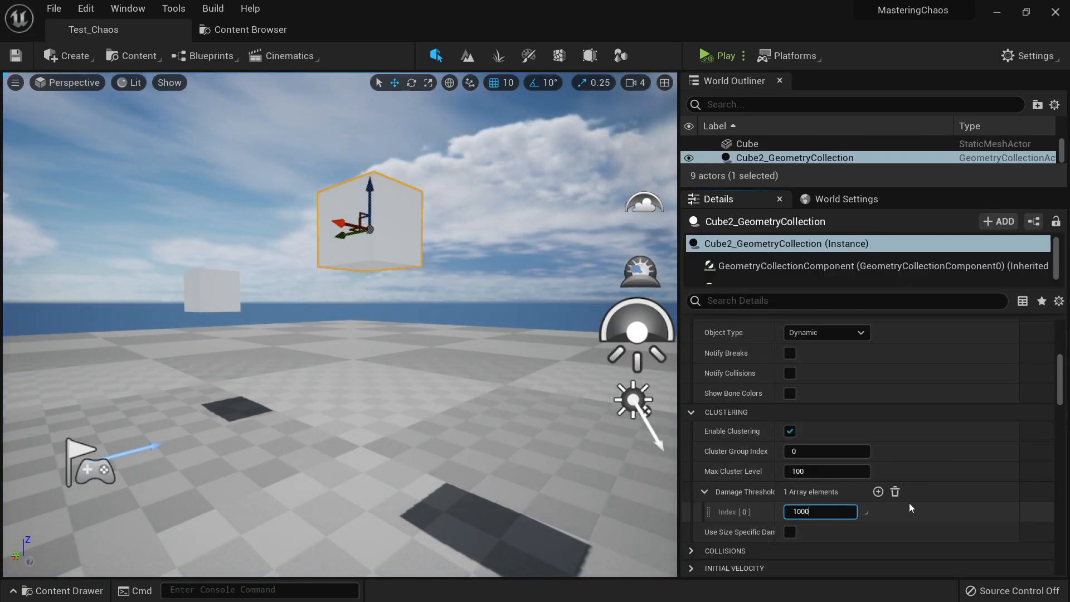
{"action": "type", "text": "000"}
{"action": "key", "text": "Return"}
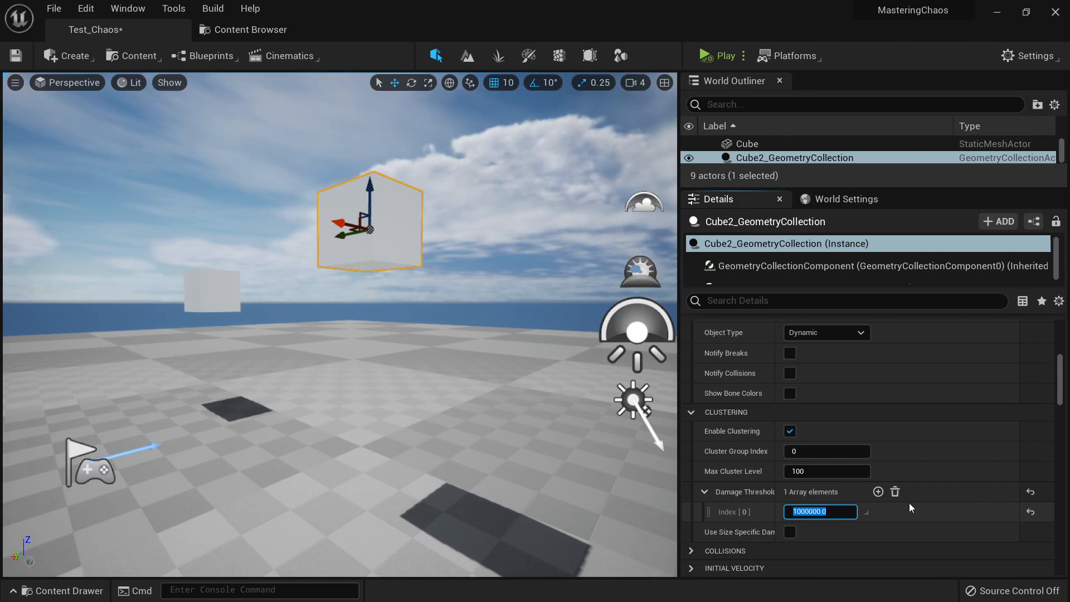
- Run the simulation to check how the cube lands with the very high damage threshold, and stop it
{"action": "left_click", "coordinate": [724, 58]}
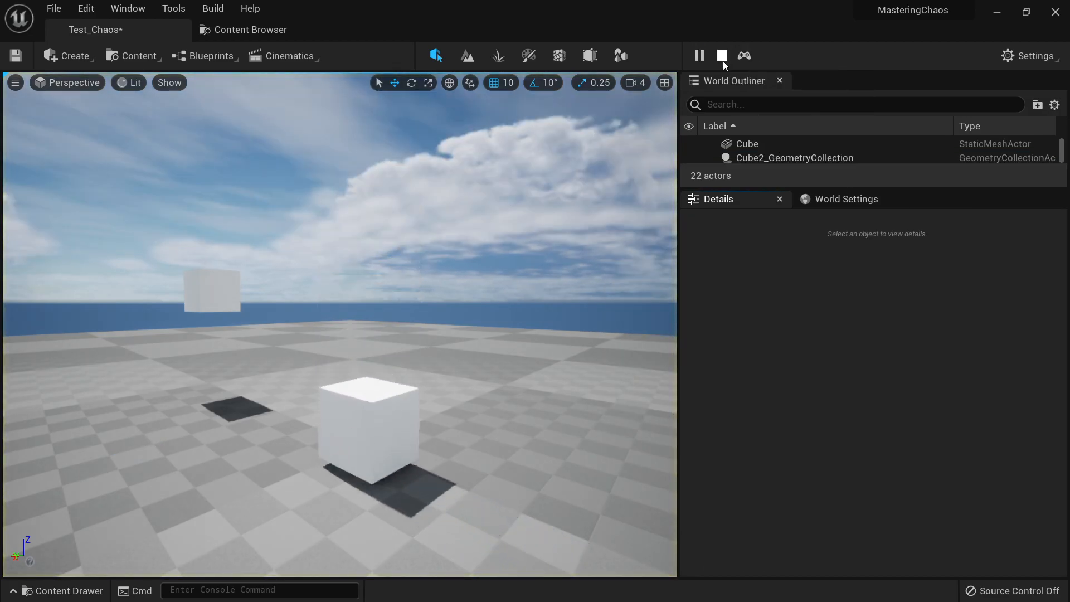
{"action": "right_click_drag", "start_coordinate": [540, 284], "coordinate": [560, 273]}
{"action": "right_click_drag", "start_coordinate": [410, 207], "coordinate": [413, 179]}
{"action": "key", "text": "Escape"}
- Set the damage threshold of Cube2_GeometryCollection to 25000, and test it by running and stopping the simulation
{"action": "left_click", "coordinate": [418, 260]}
{"action": "mouse_move", "coordinate": [418, 260]}
{"action": "right_mouse_down"}
{"action": "mouse_move", "coordinate": [396, 281]}
{"action": "mouse_move", "coordinate": [411, 266]}
{"action": "right_mouse_up"}
{"action": "left_click", "coordinate": [815, 512]}
{"action": "type", "text": "25000"}
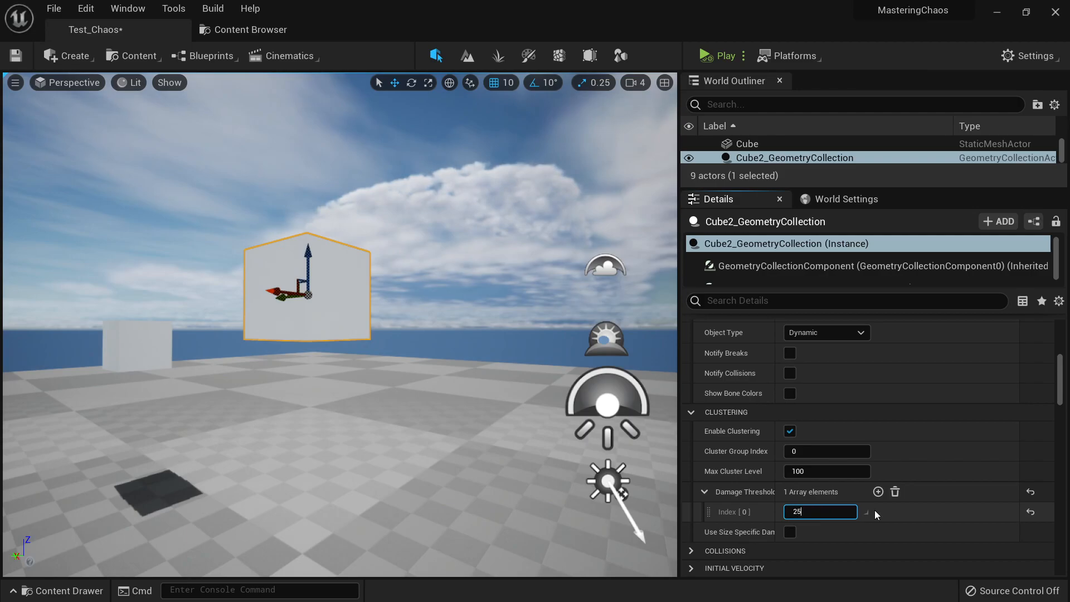
{"action": "key", "text": "Return"}
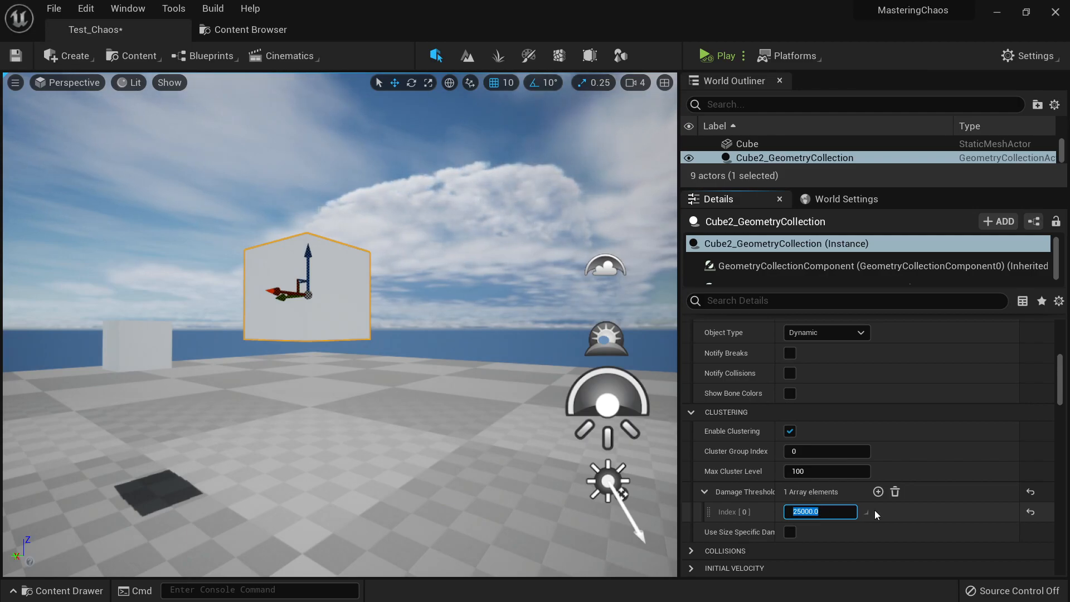
{"action": "left_click", "coordinate": [704, 54]}
{"action": "key", "text": "Escape"}
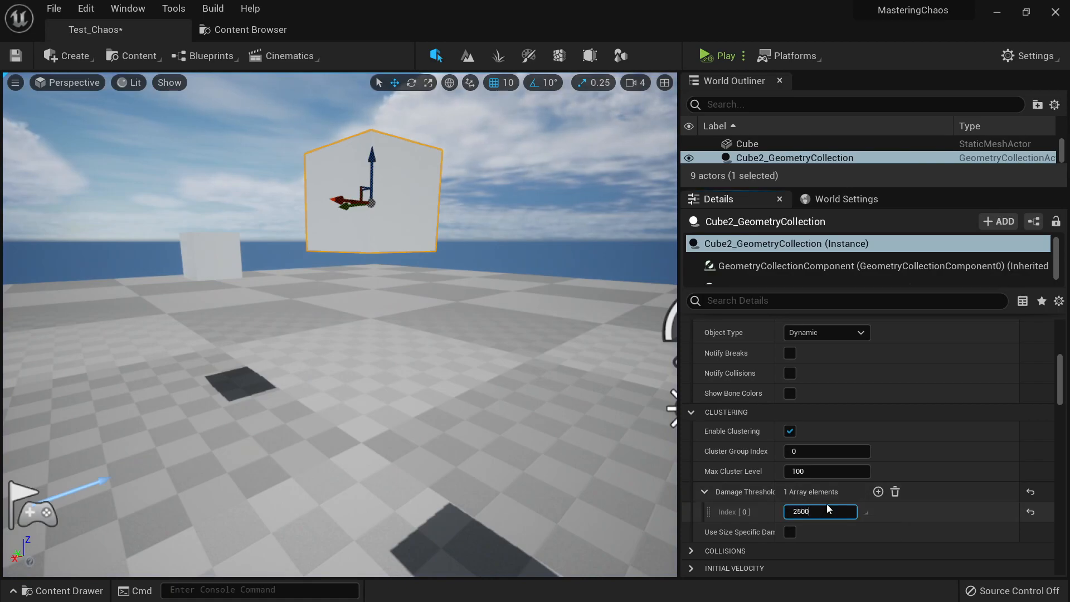
- Set the cube's damage threshold to 2500 and simulate the fall, and repeat the test with another threshold value
{"action": "left_click", "coordinate": [704, 54]}
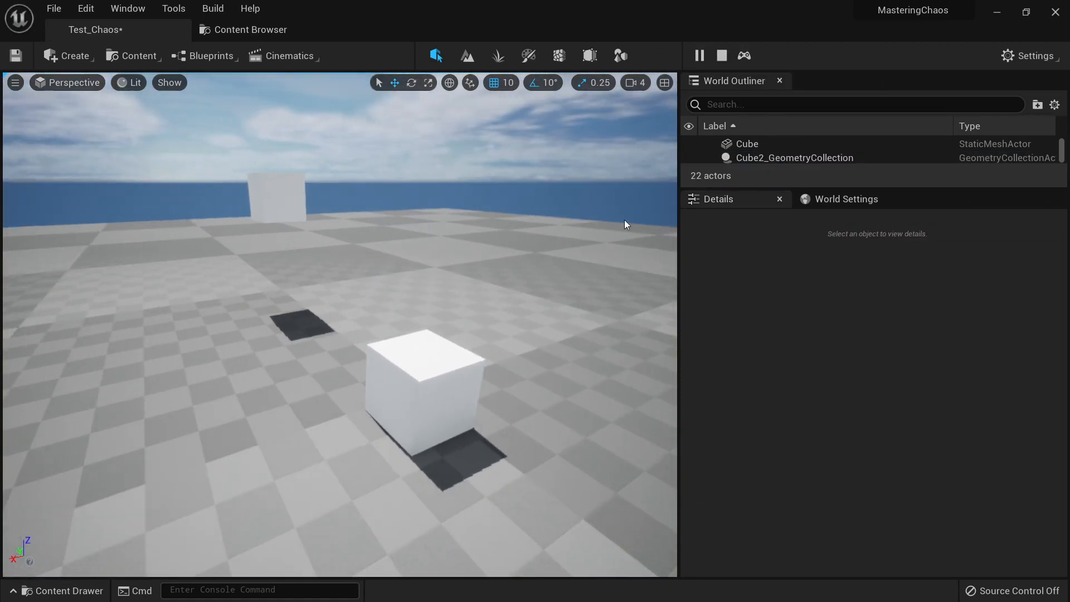
{"action": "key", "text": "Escape"}
{"action": "left_click", "coordinate": [831, 508]}
{"action": "left_click", "coordinate": [705, 55]}
{"action": "right_click_drag", "start_coordinate": [552, 303], "coordinate": [584, 327]}
{"action": "key", "text": "w"}
{"action": "key", "text": "Escape"}
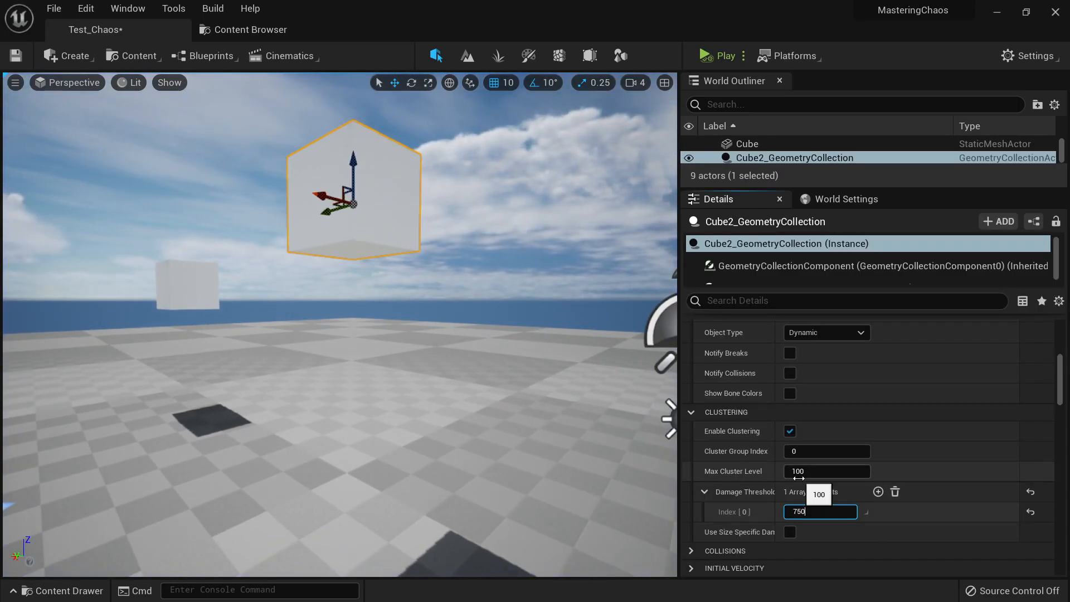
- Set the cube's damage threshold to 750, run the simulation to inspect the impact up close, and stop it
{"action": "left_click", "coordinate": [705, 55]}
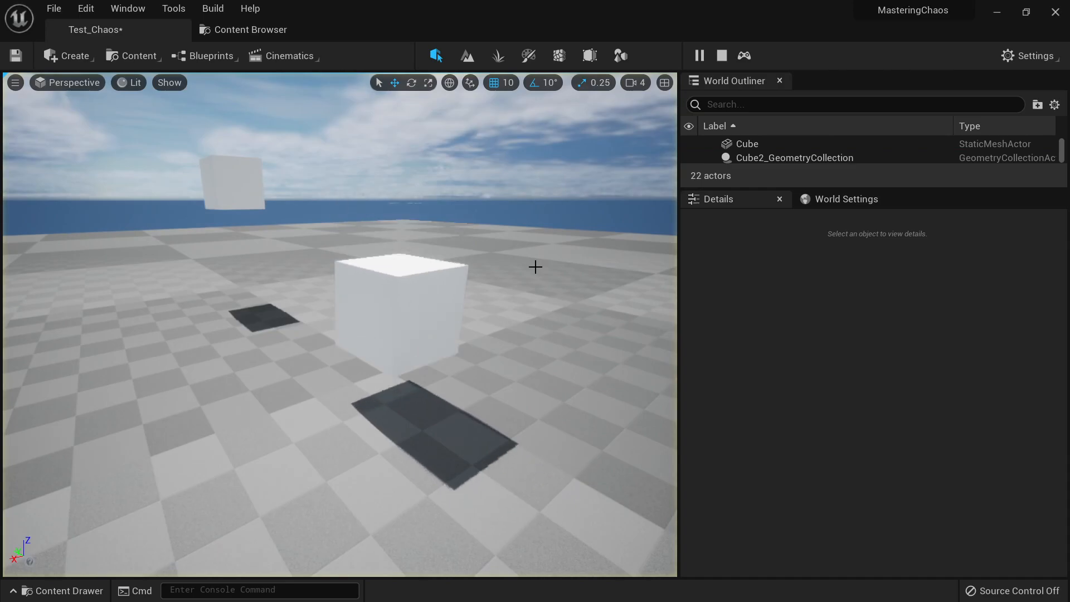
{"action": "key", "text": "w"}
{"action": "mouse_move", "coordinate": [452, 375]}
{"action": "right_mouse_down"}
{"action": "mouse_move", "coordinate": [474, 353]}
{"action": "mouse_move", "coordinate": [453, 375]}
{"action": "right_mouse_up"}
{"action": "key", "text": "Escape"}
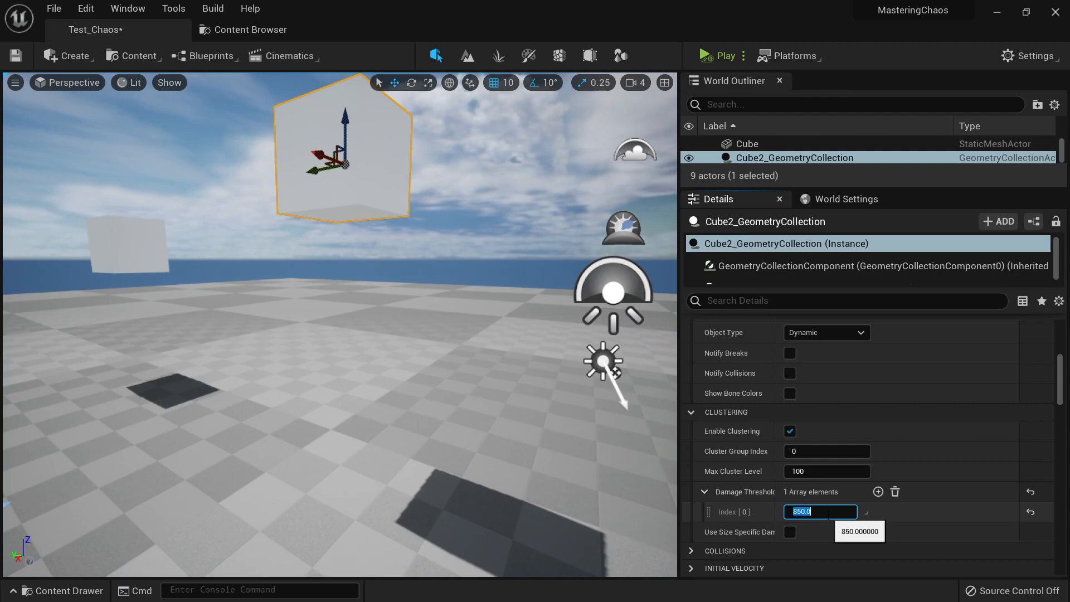
- Try damage thresholds of 850 and 800 on the cube, running and stopping the simulation for each value
{"action": "left_click", "coordinate": [711, 56]}
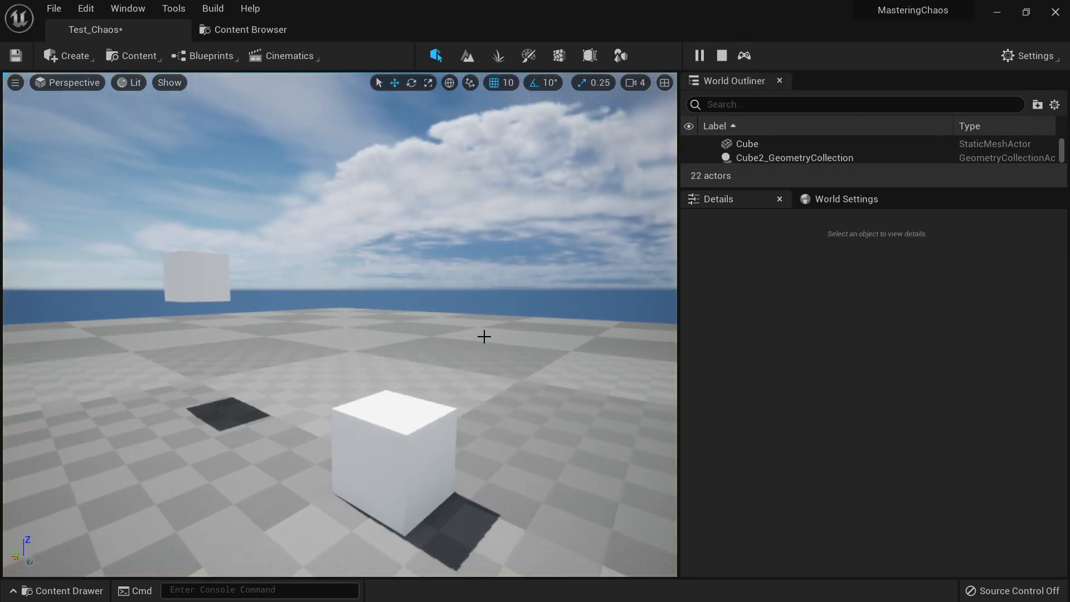
{"action": "key", "text": "Escape"}
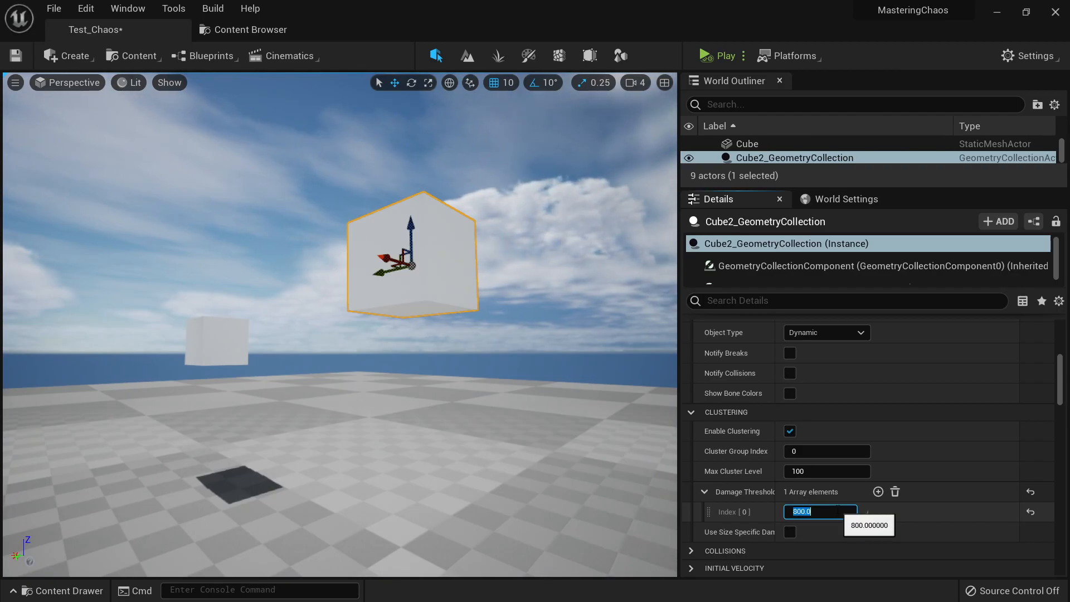
{"action": "left_click", "coordinate": [725, 58]}
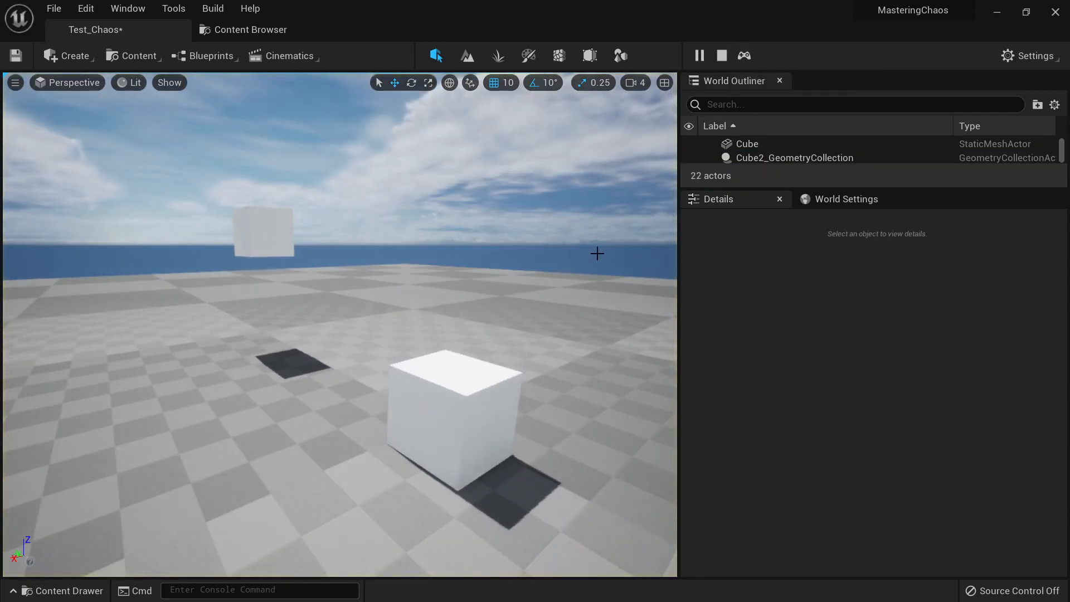
{"action": "key", "text": "Escape"}
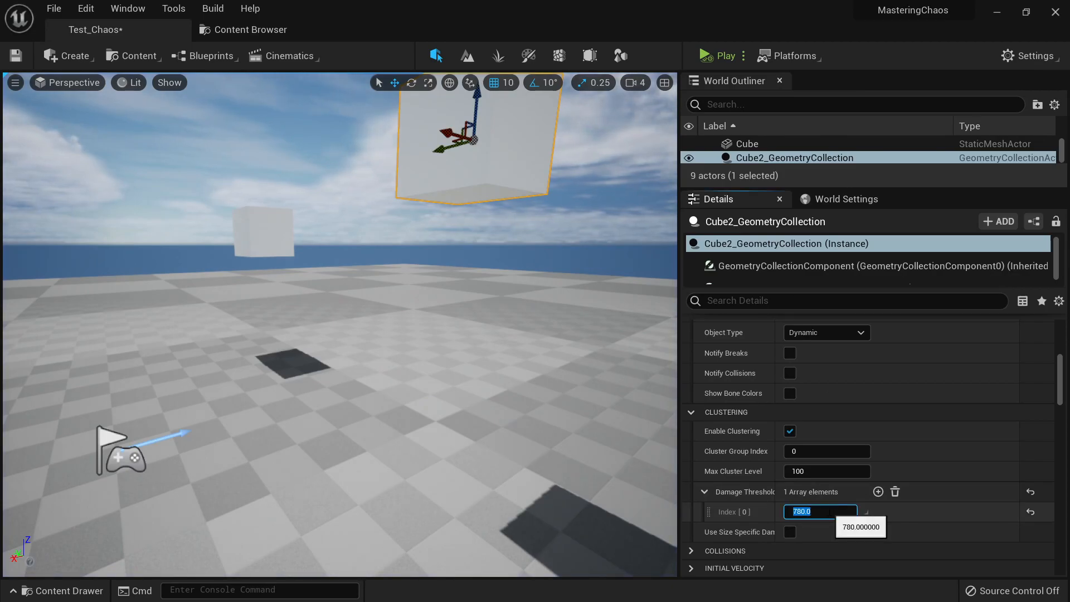
- Set the cube's damage threshold to 780, and run and stop the simulation to test it
{"action": "left_click", "coordinate": [705, 56]}
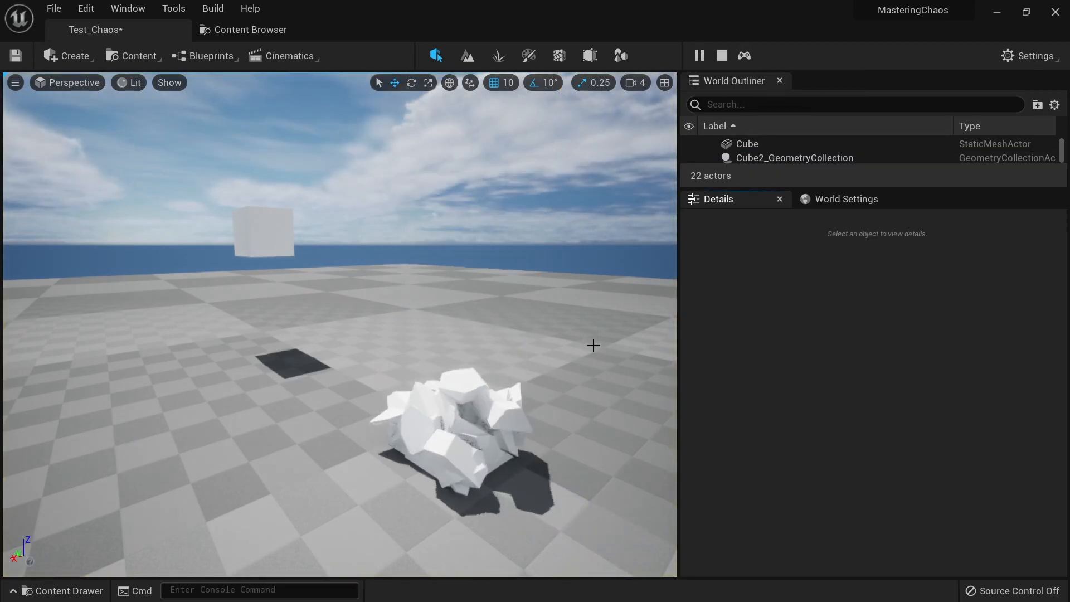
{"action": "right_click_drag", "start_coordinate": [594, 345], "coordinate": [630, 318]}
{"action": "key", "text": "Escape"}
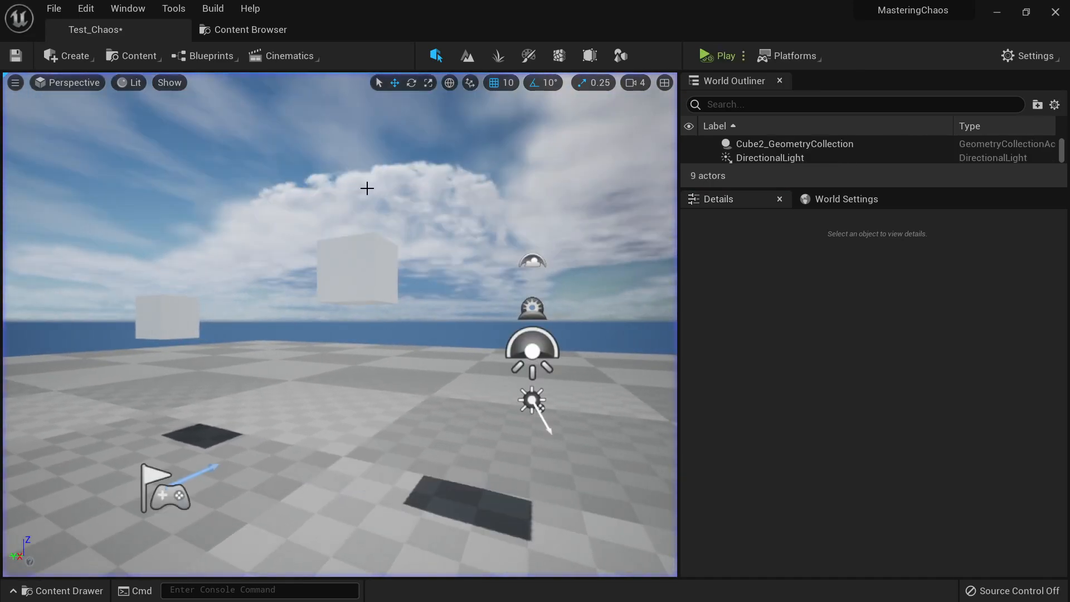
- Select Cube2_GeometryCollection, set its damage threshold to 10, and run the simulation to inspect the result before stopping it
{"action": "left_click", "coordinate": [356, 269]}
{"action": "left_click", "coordinate": [824, 513]}
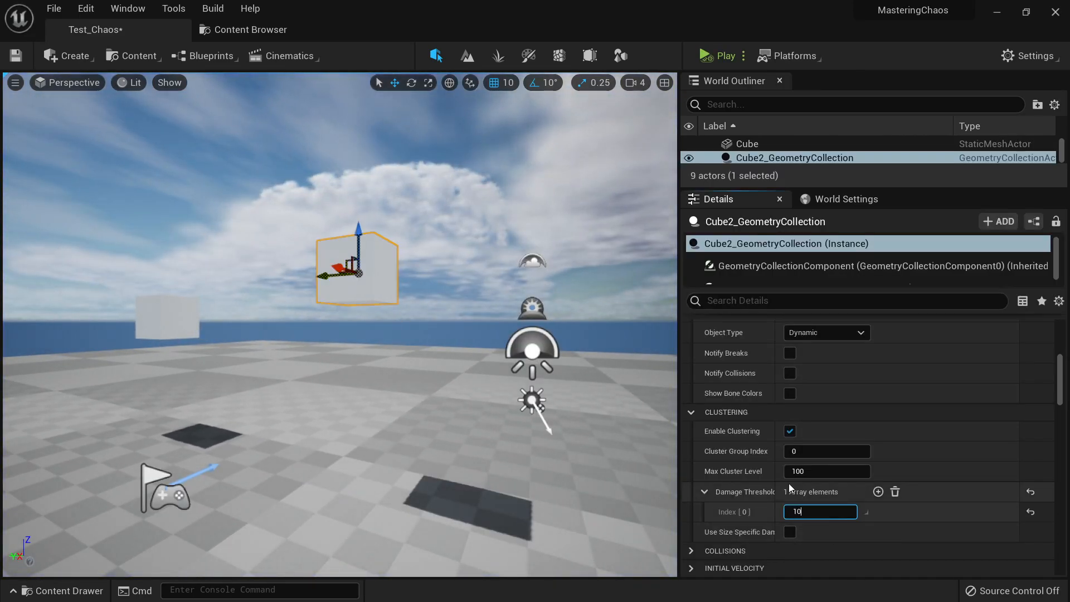
{"action": "left_click", "coordinate": [723, 55]}
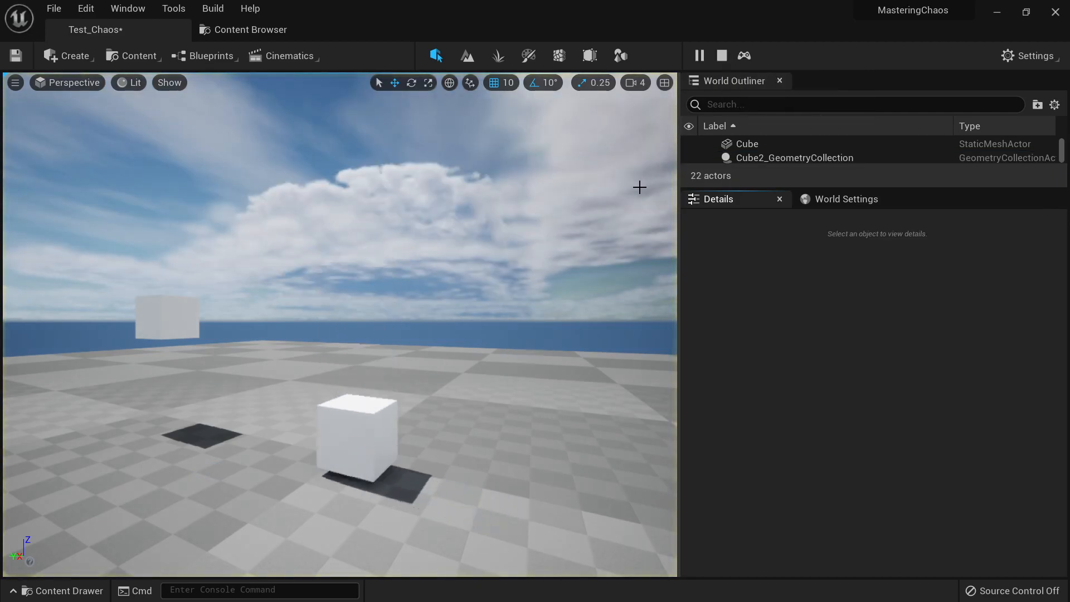
{"action": "right_click_drag", "start_coordinate": [619, 249], "coordinate": [359, 335]}
{"action": "key", "text": "w"}
{"action": "key", "text": "s"}
{"action": "key", "text": "Escape"}
- Select Cube2_GeometryCollection again and examine its damage threshold setting and the cube from several sides
{"action": "key", "text": "s"}
{"action": "left_click", "coordinate": [378, 289]}
{"action": "key", "text": "e"}
{"action": "left_click", "coordinate": [822, 511]}
{"action": "mouse_move", "coordinate": [451, 384]}
{"action": "right_mouse_down"}
{"action": "mouse_move", "coordinate": [440, 424]}
{"action": "mouse_move", "coordinate": [454, 413]}
{"action": "mouse_move", "coordinate": [434, 400]}
{"action": "mouse_move", "coordinate": [452, 389]}
{"action": "right_mouse_up"}
{"action": "key", "text": "a"}
{"action": "key", "text": "w"}
{"action": "key", "text": "s"}
{"action": "key", "text": "w"}
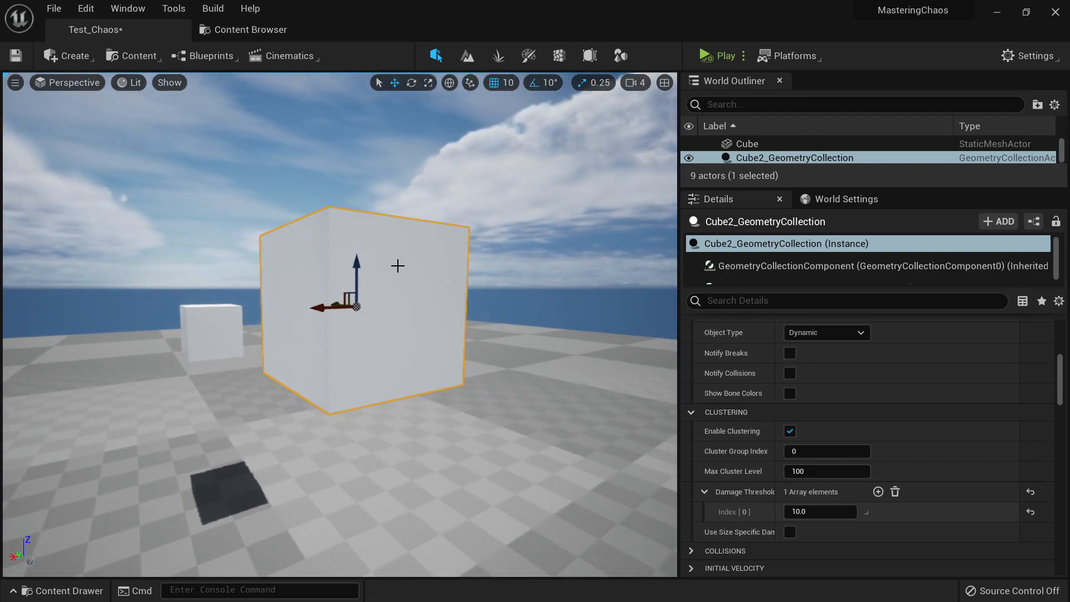
{"action": "left_click", "coordinate": [831, 512]}
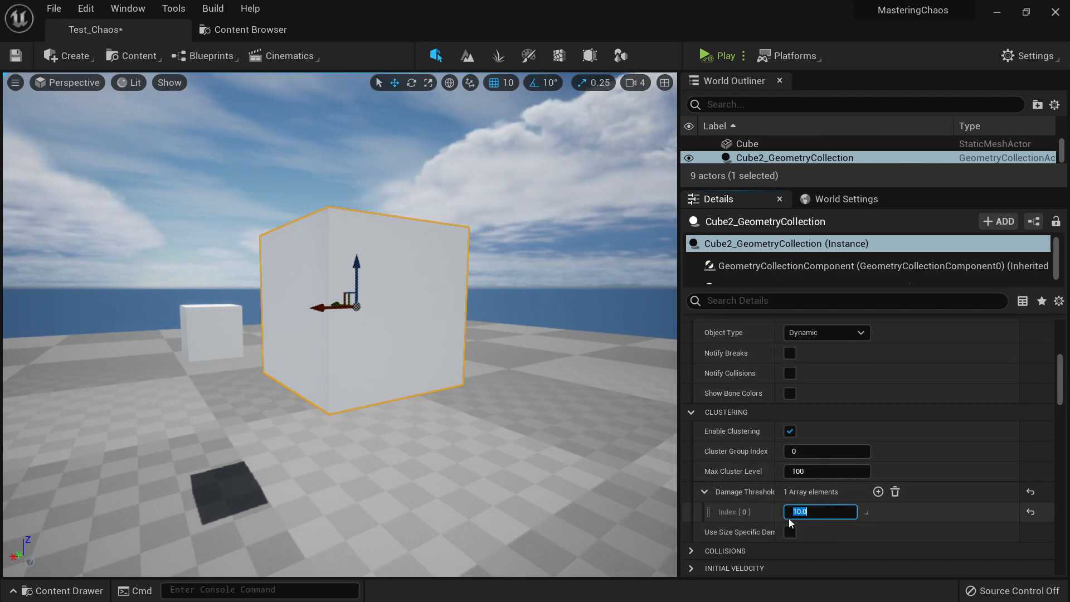
{"action": "right_click_drag", "start_coordinate": [490, 379], "coordinate": [468, 294]}
{"action": "key", "text": "s"}
{"action": "key", "text": "w"}
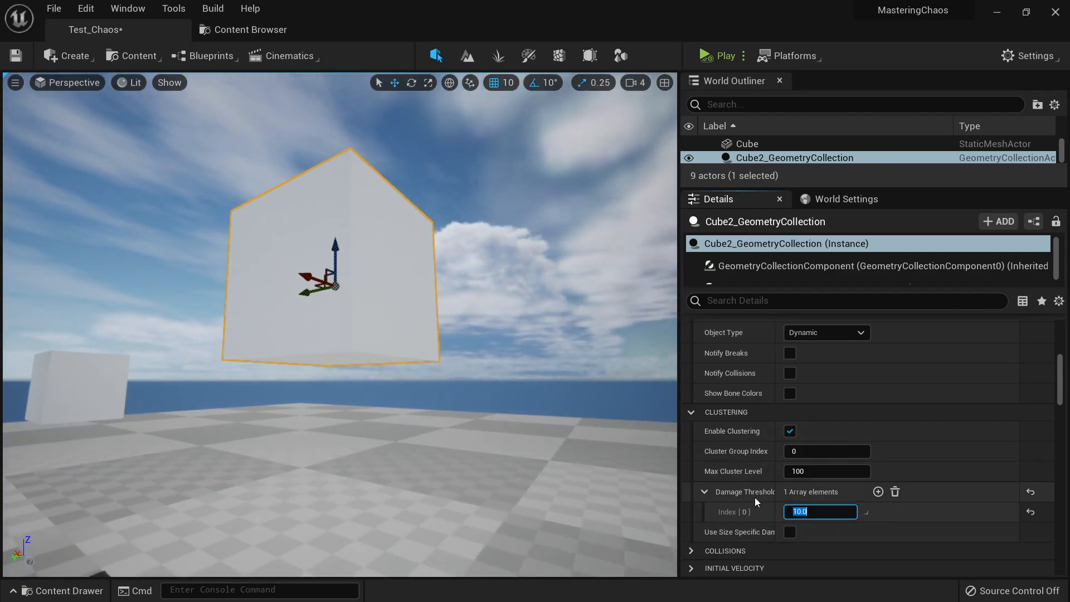
{"action": "right_click_drag", "start_coordinate": [470, 371], "coordinate": [466, 408]}
{"action": "key", "text": "s"}
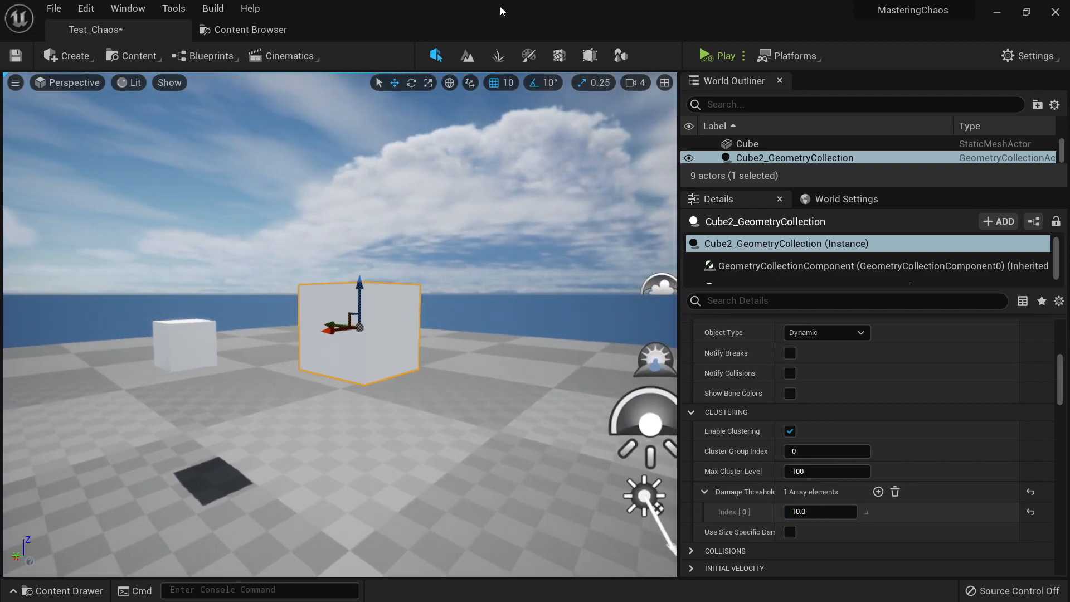